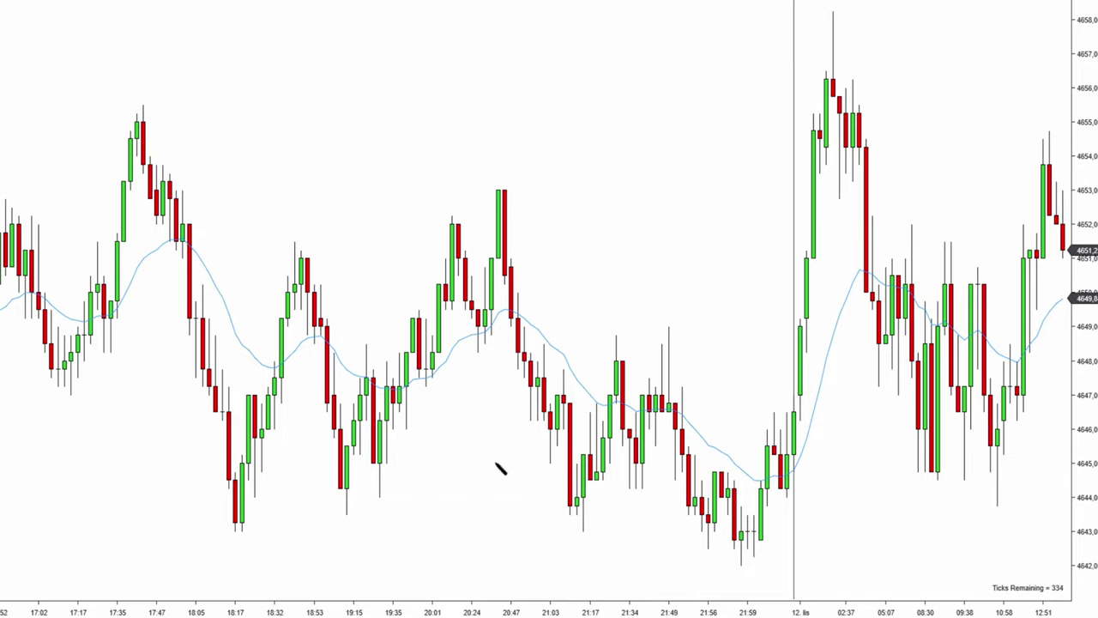
# - Draw horizontal lines at about 4645.5 and 4656.25 to mark the lower and upper bounds of the 12 November range
pyautogui.moveTo(439, 461); pyautogui.dragTo(1049, 467)
pyautogui.moveTo(742, 461); pyautogui.dragTo(951, 446)
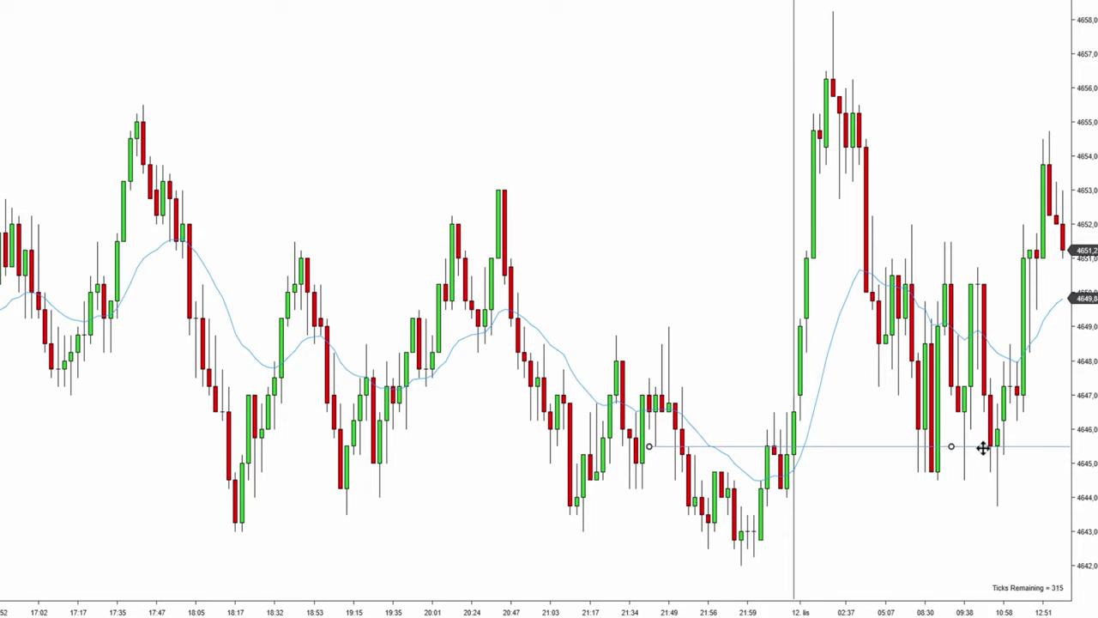
pyautogui.click(1007, 486)
pyautogui.moveTo(989, 447)
pyautogui.mouseDown()
pyautogui.moveTo(993, 495)
pyautogui.moveTo(999, 447)
pyautogui.mouseUp()
pyautogui.click(961, 456)
pyautogui.moveTo(979, 447); pyautogui.dragTo(973, 81)
pyautogui.click(984, 182)
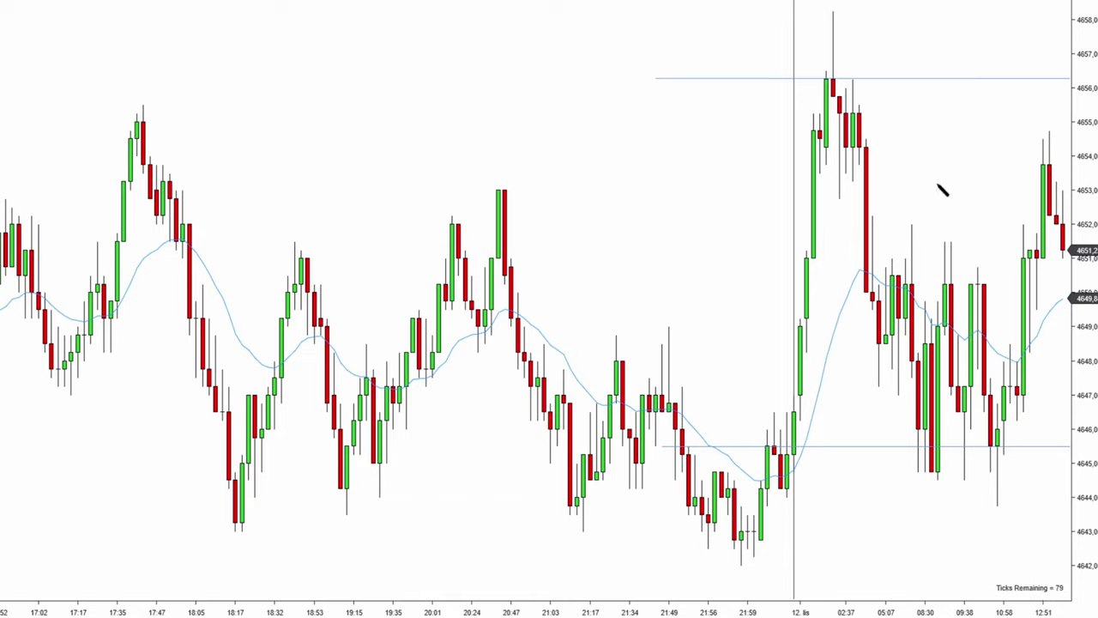
# - Draw a falling channel from the session high near 4658.25 to about 4643.75, using two parallel lines around the decline
pyautogui.click(832, 11)
pyautogui.click(978, 506)
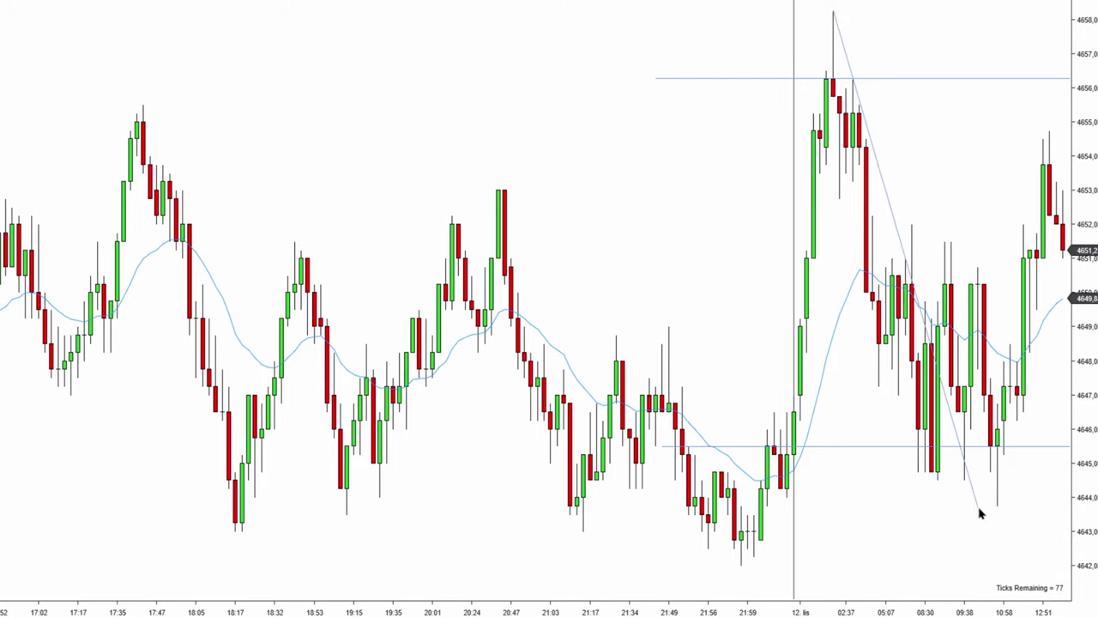
pyautogui.moveTo(905, 239); pyautogui.dragTo(862, 274)
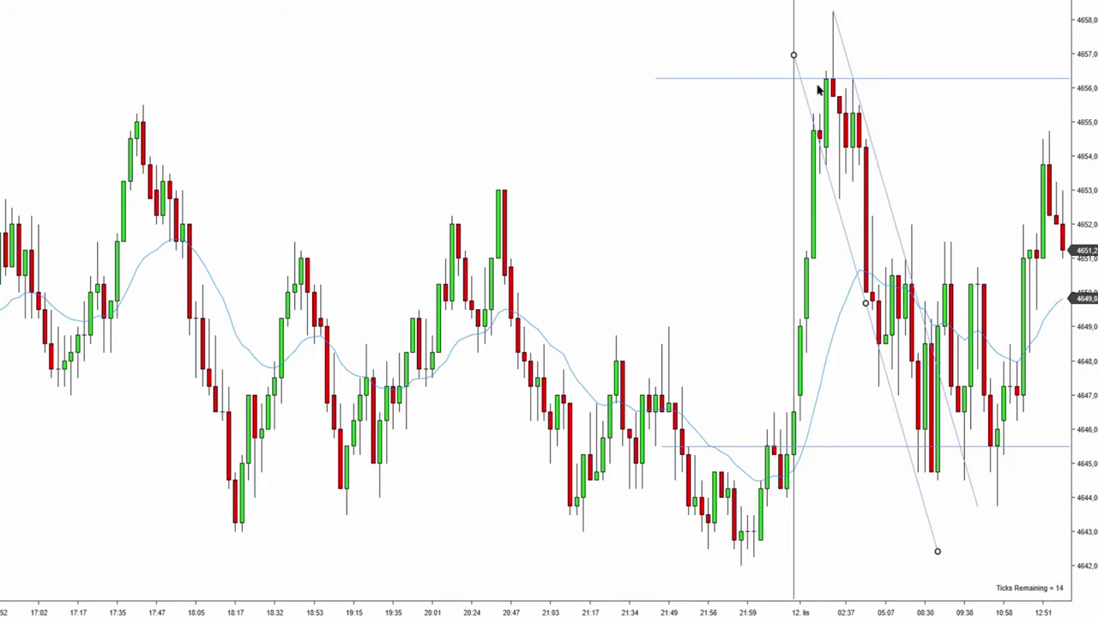
pyautogui.click(910, 385)
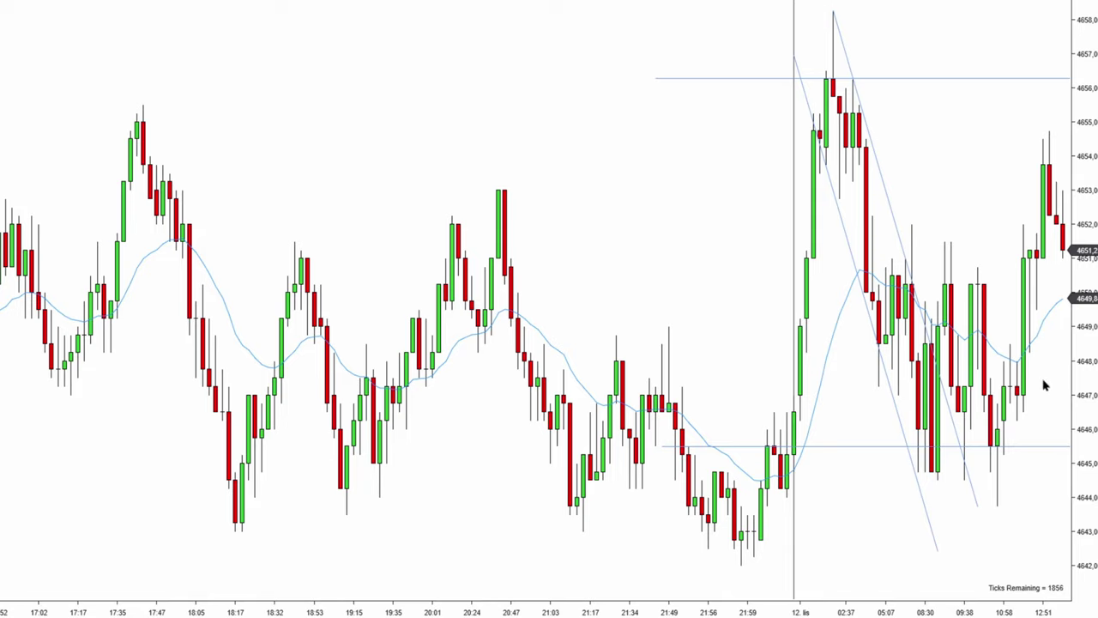
# - Draw a rising channel of two parallel lines from the low near 4643.75 to about 4654
pyautogui.click(997, 504)
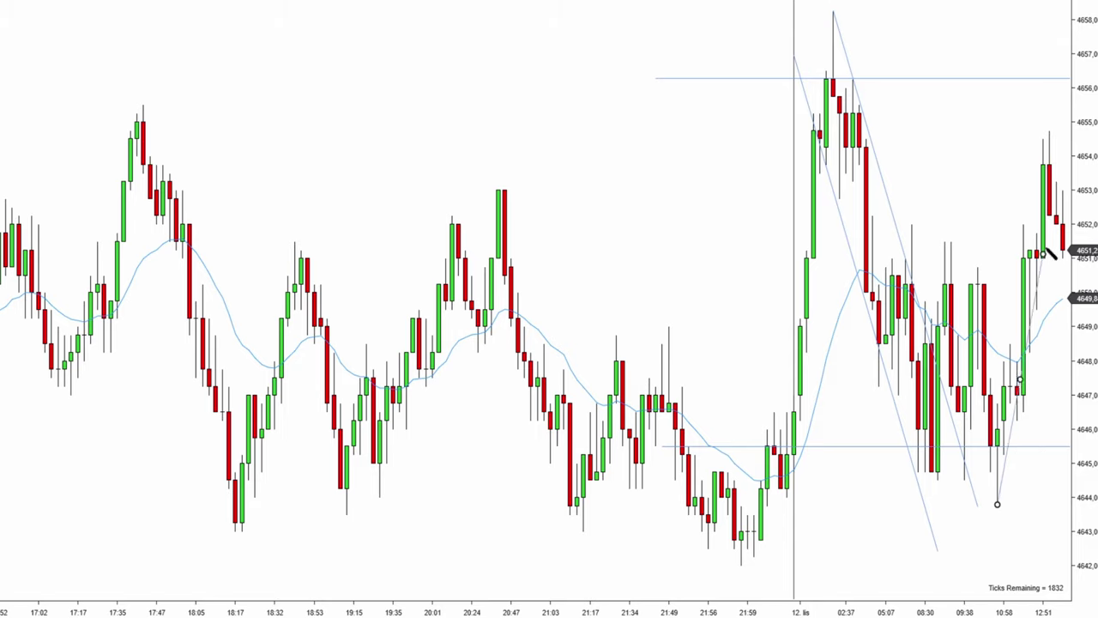
pyautogui.click(1061, 153)
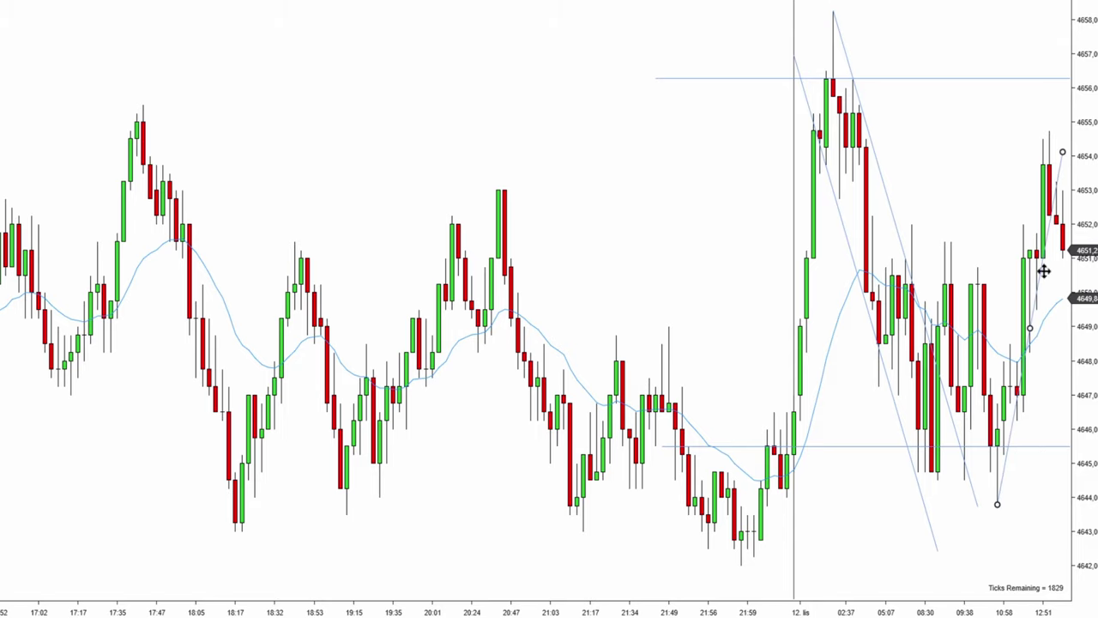
pyautogui.moveTo(1042, 269); pyautogui.dragTo(1026, 269)
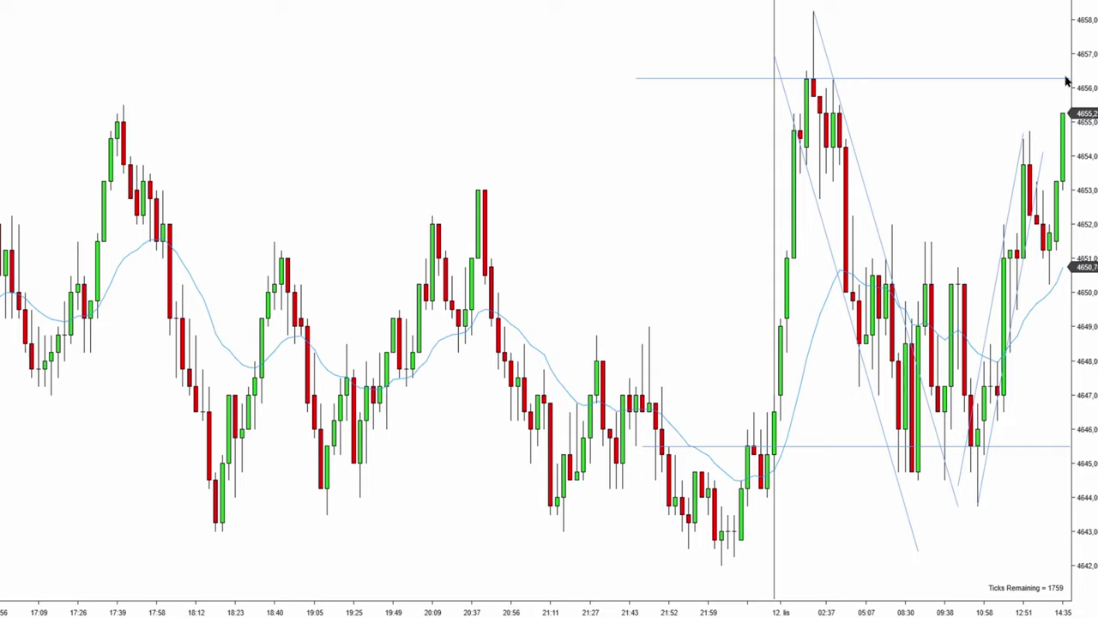
# - Sketch temporary arrows above the upper range line and along the latest up-legs, and remove them
pyautogui.moveTo(918, 56); pyautogui.dragTo(1026, 55)
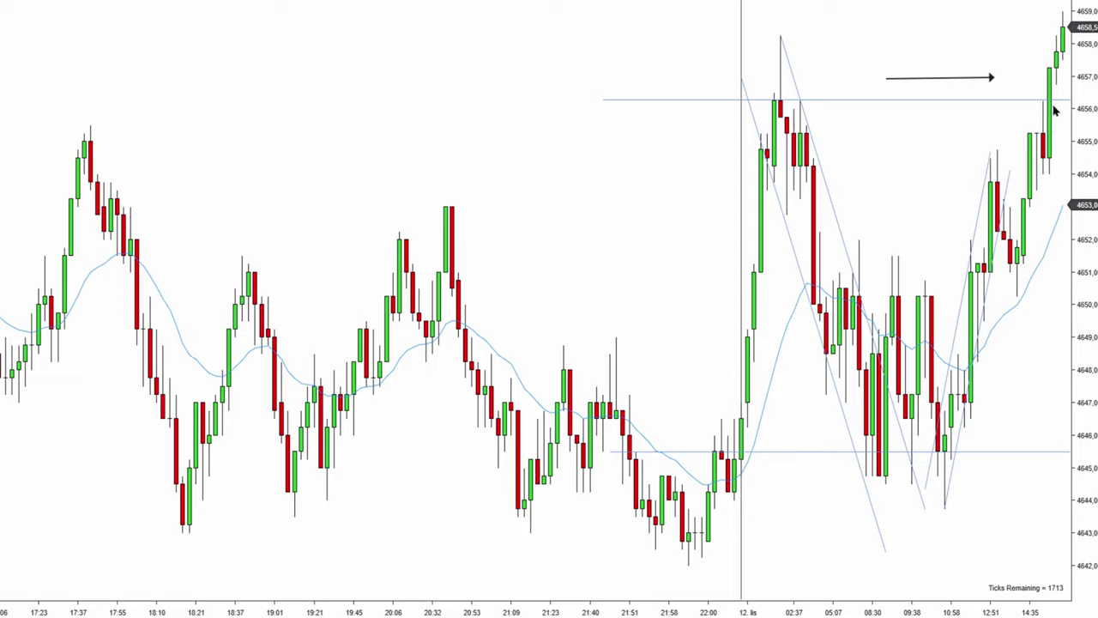
pyautogui.click(979, 79)
pyautogui.press('Delete')
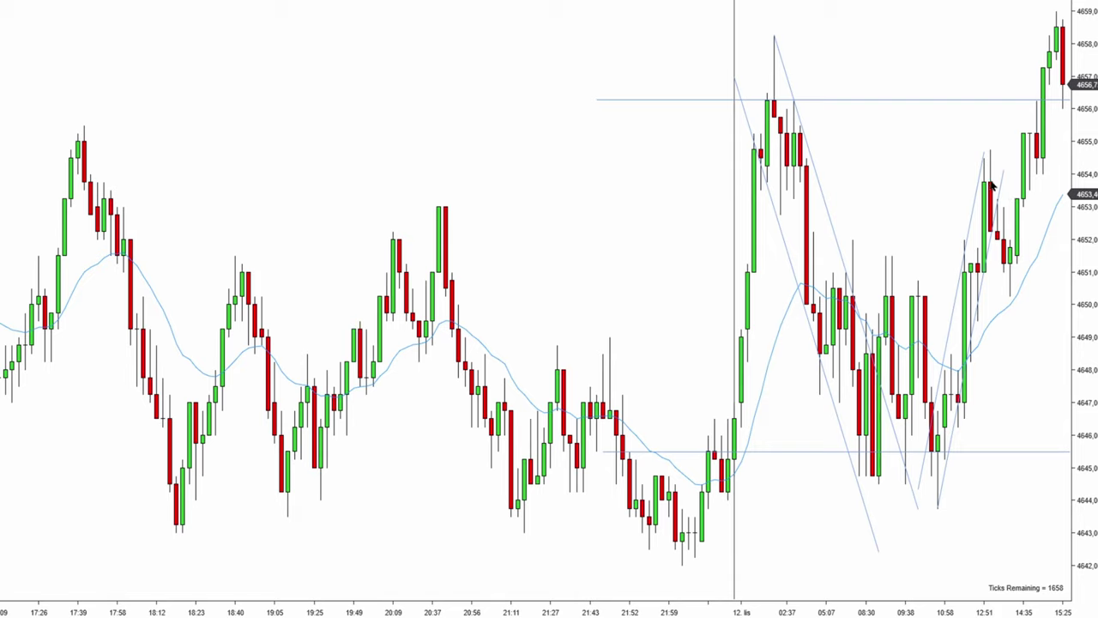
pyautogui.moveTo(1015, 295); pyautogui.dragTo(1031, 108)
pyautogui.moveTo(1038, 171); pyautogui.dragTo(1063, 12)
# - Place a red down-arrow chart marker above the first red candle after the 4659 high
pyautogui.click(129, 1)
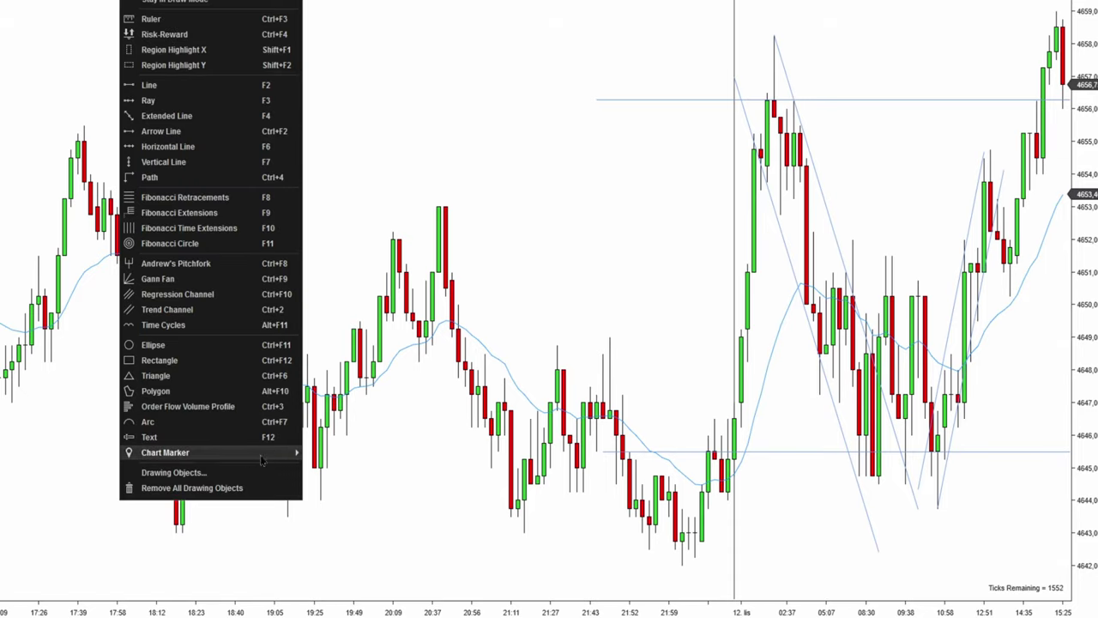
pyautogui.click(341, 481)
pyautogui.click(1068, 17)
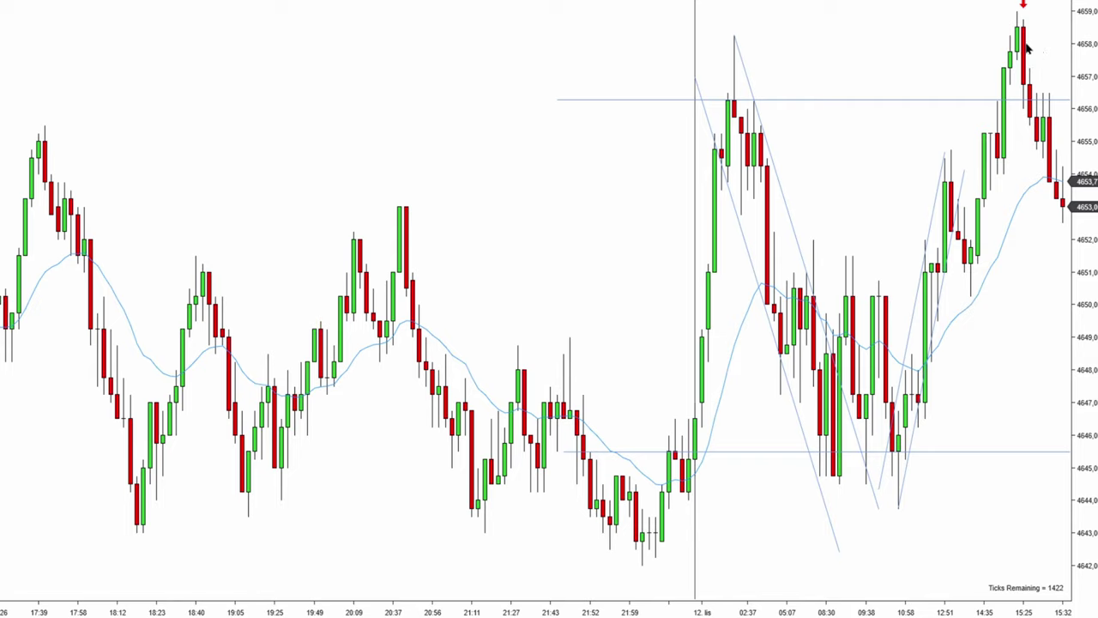
# - Sketch a temporary arrow from the 4659 high down past the lower range line, and delete it
pyautogui.moveTo(1014, 38)
pyautogui.mouseDown()
pyautogui.moveTo(1037, 424)
pyautogui.moveTo(1050, 469)
pyautogui.mouseUp()
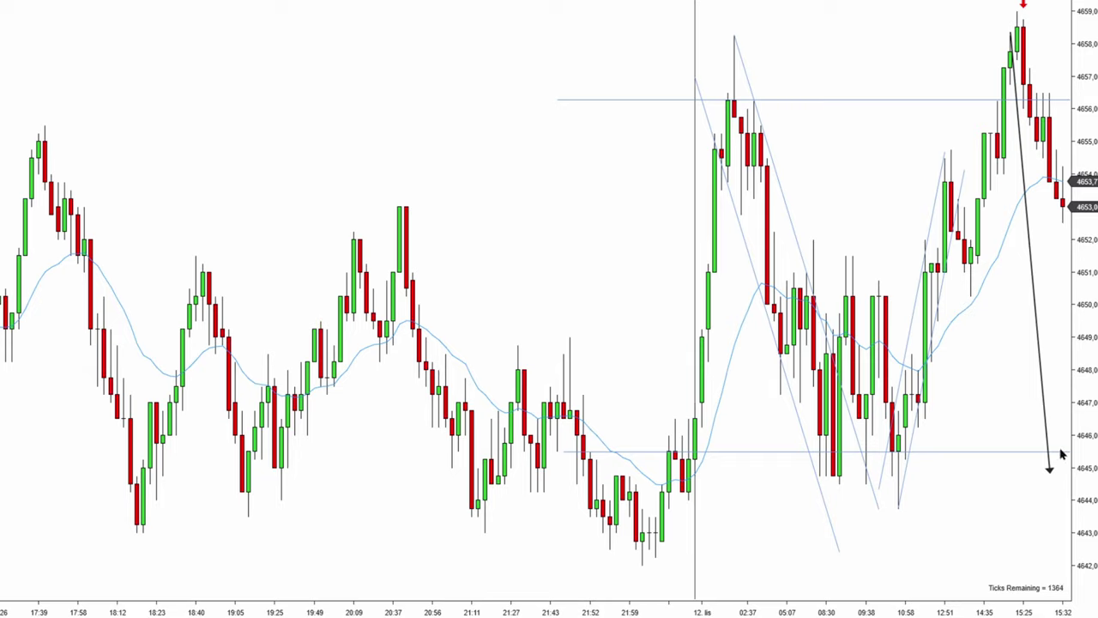
pyautogui.click(1046, 376)
pyautogui.press('Delete')
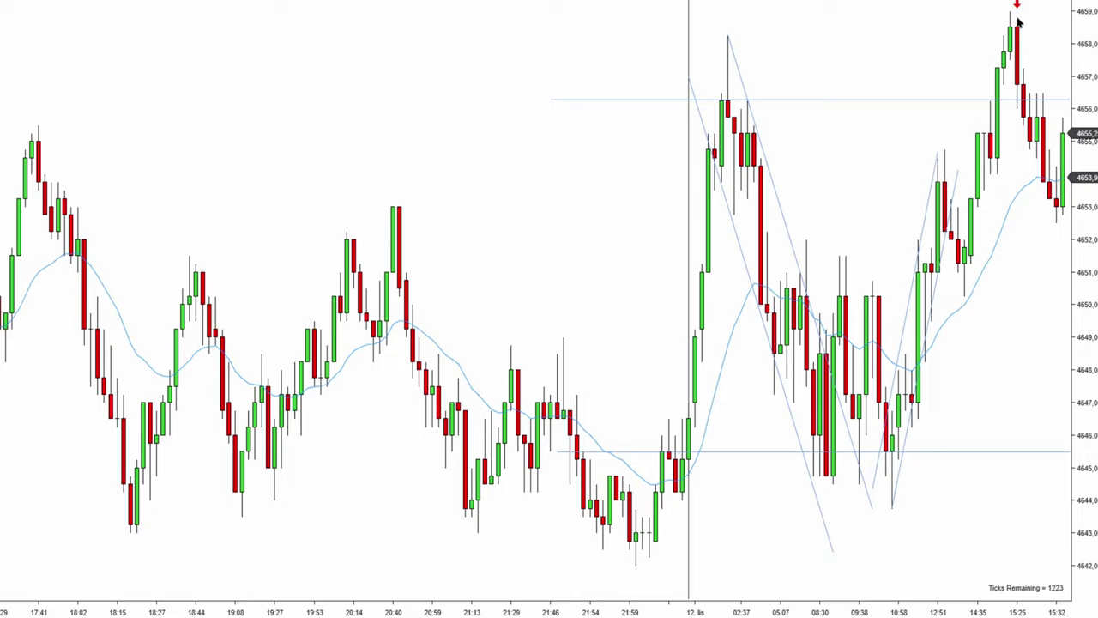
# - Draw a falling channel of two parallel rays, with the upper ray starting at the 4659 high and following the pullback highs
pyautogui.moveTo(1011, 12); pyautogui.dragTo(1069, 133)
pyautogui.click(1032, 163)
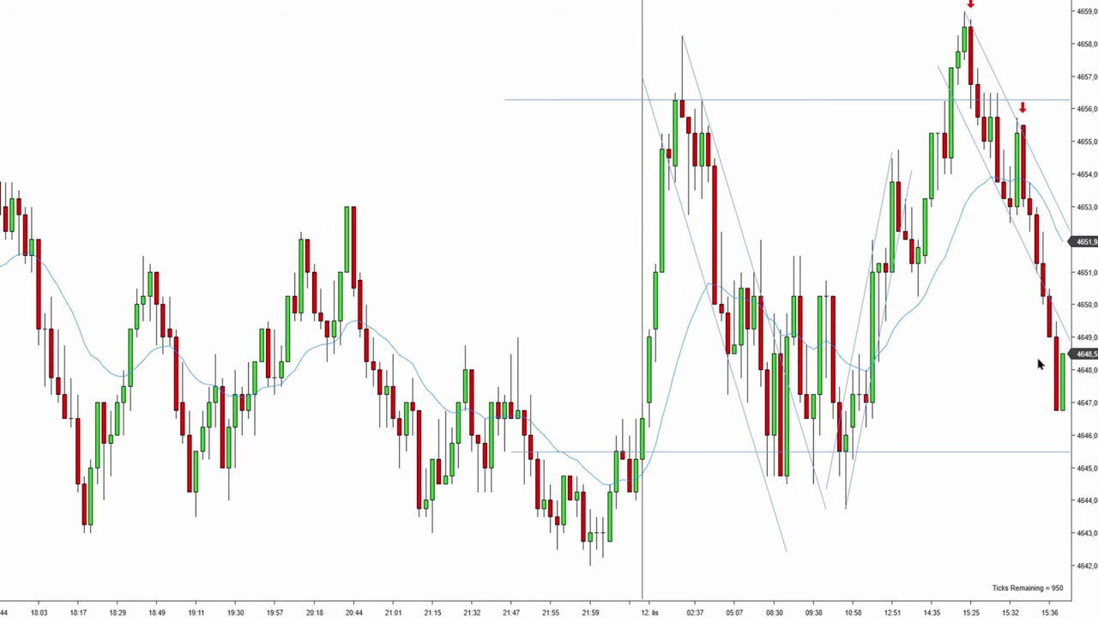
pyautogui.click(1026, 256)
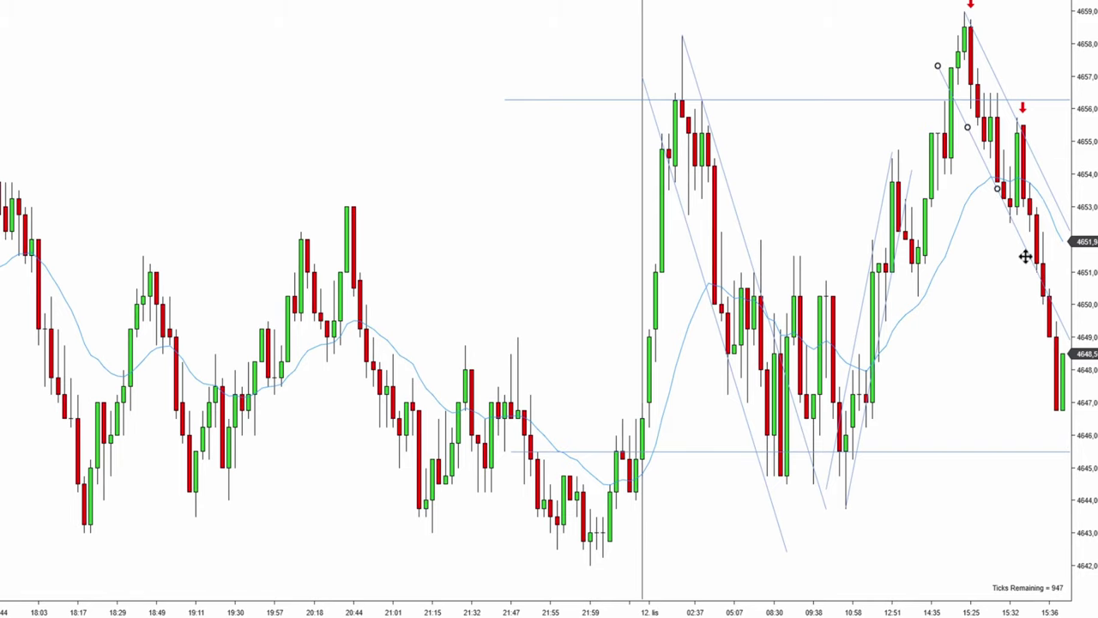
pyautogui.click(1014, 302)
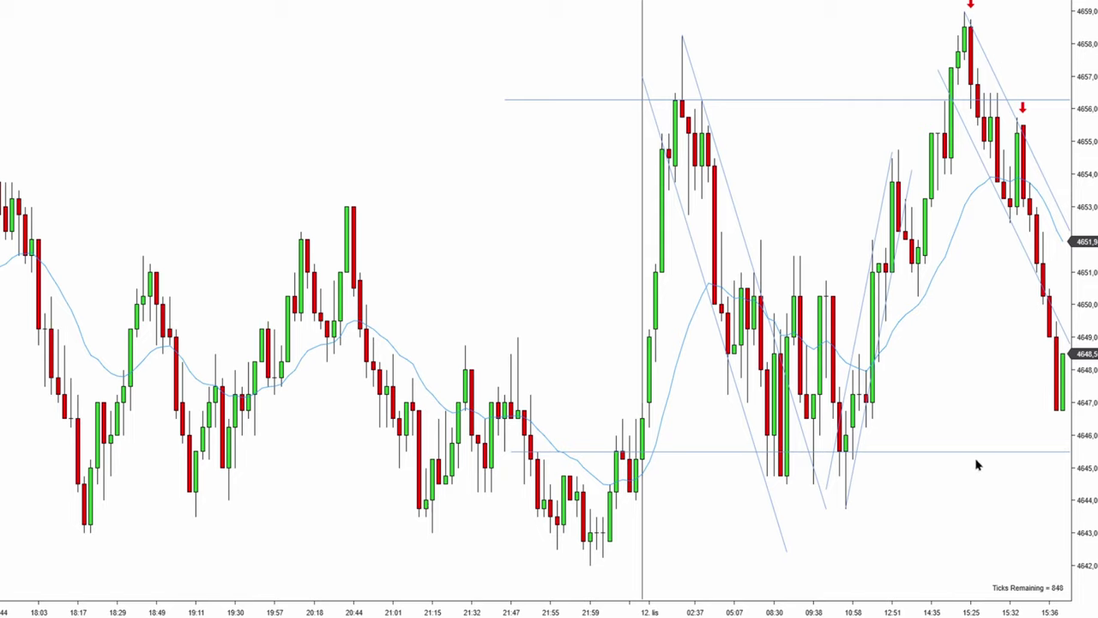
# - Draw a nearly horizontal arrow from below the 10:58 low towards the latest candles, and raise it to about 4644.4
pyautogui.moveTo(846, 514); pyautogui.dragTo(1059, 510)
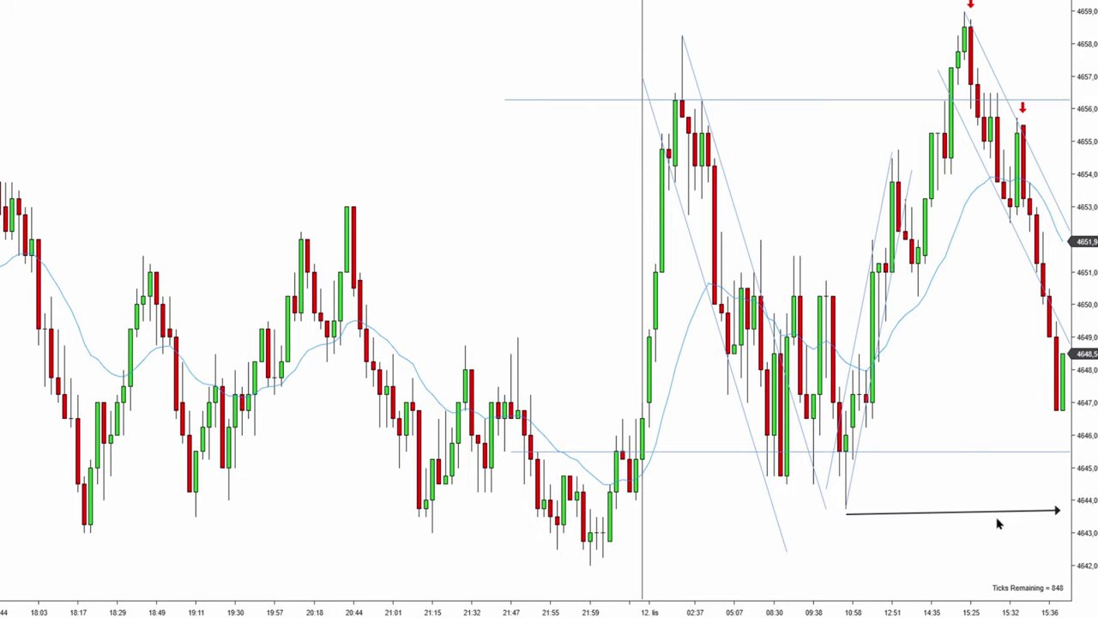
pyautogui.moveTo(982, 512); pyautogui.dragTo(974, 488)
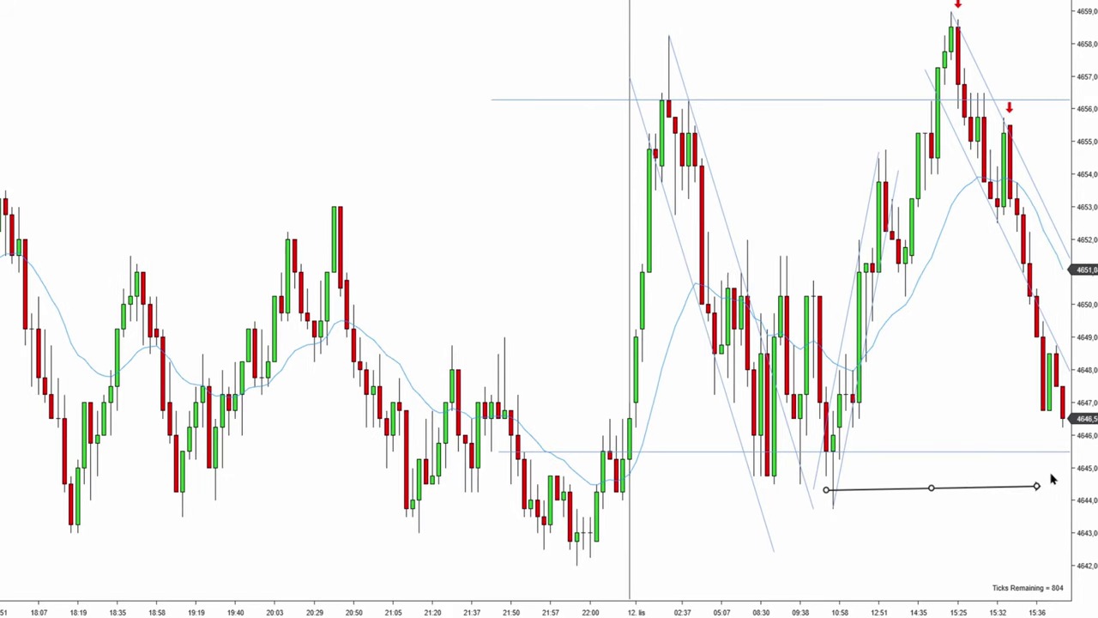
pyautogui.click(1013, 393)
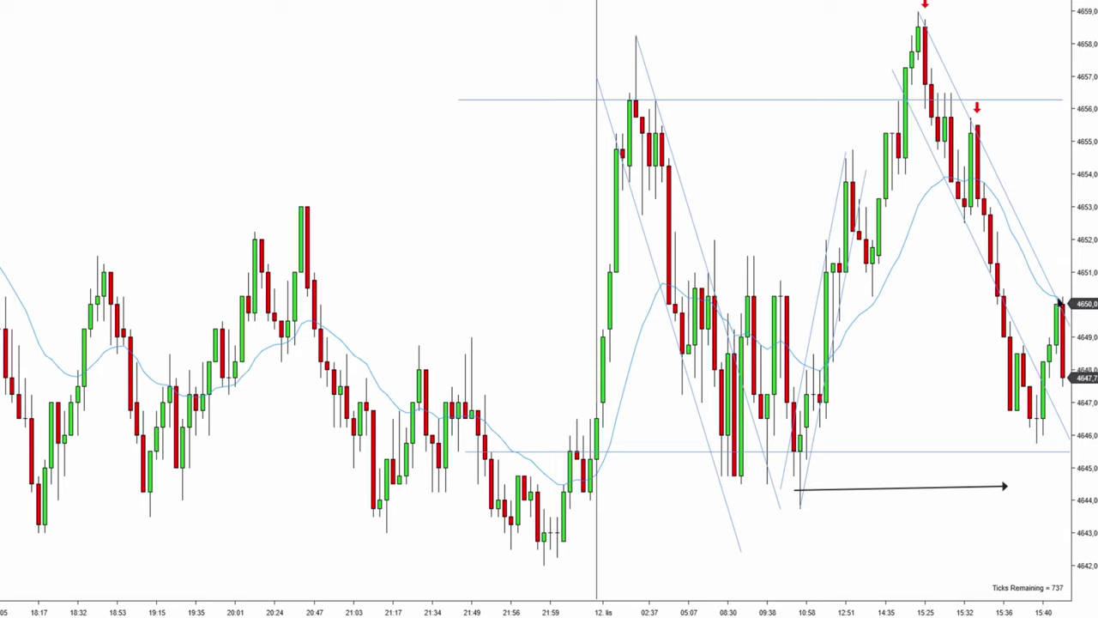
# - Sketch and remove a line along the rebound from the latest low, and move the horizontal arrow up to about 4647.5
pyautogui.scroll(-1, 967, 363)
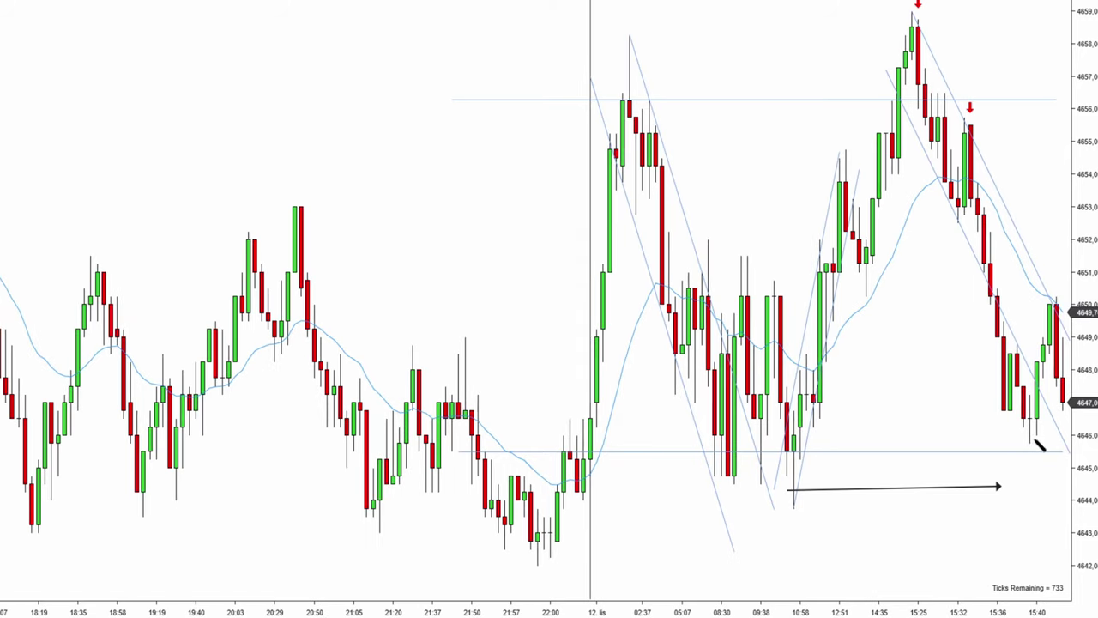
pyautogui.moveTo(1032, 439); pyautogui.dragTo(1050, 306)
pyautogui.press('Delete')
pyautogui.moveTo(967, 488); pyautogui.dragTo(966, 391)
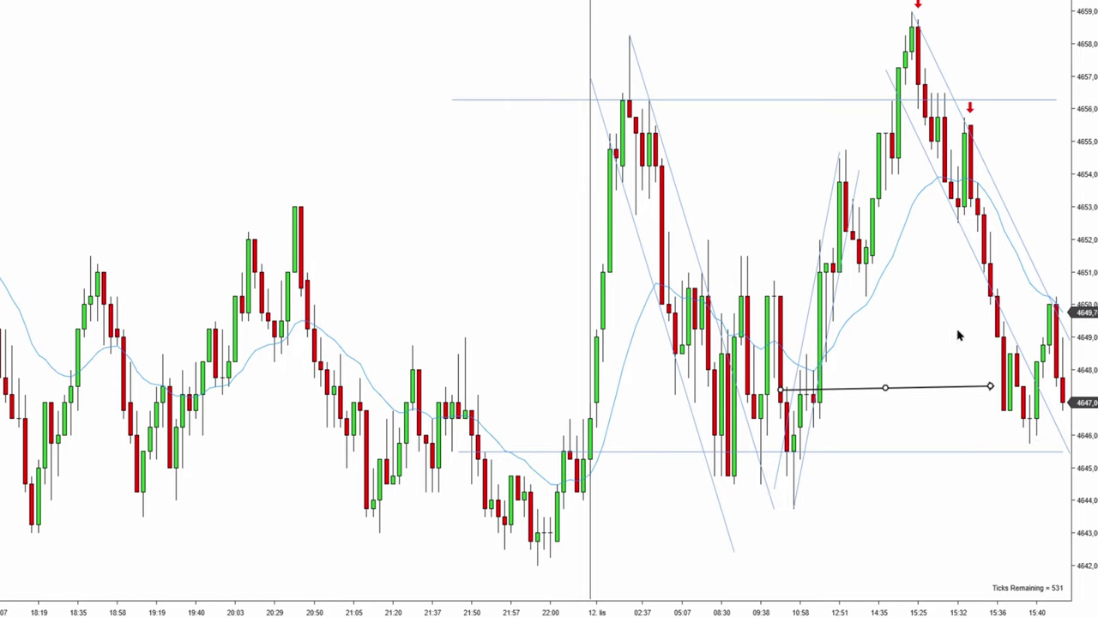
pyautogui.click(980, 358)
# - Draw a rising line from the latest low near 4645.75, and shift the 4645.5 range line right past the latest candles
pyautogui.moveTo(1045, 500); pyautogui.dragTo(1025, 489)
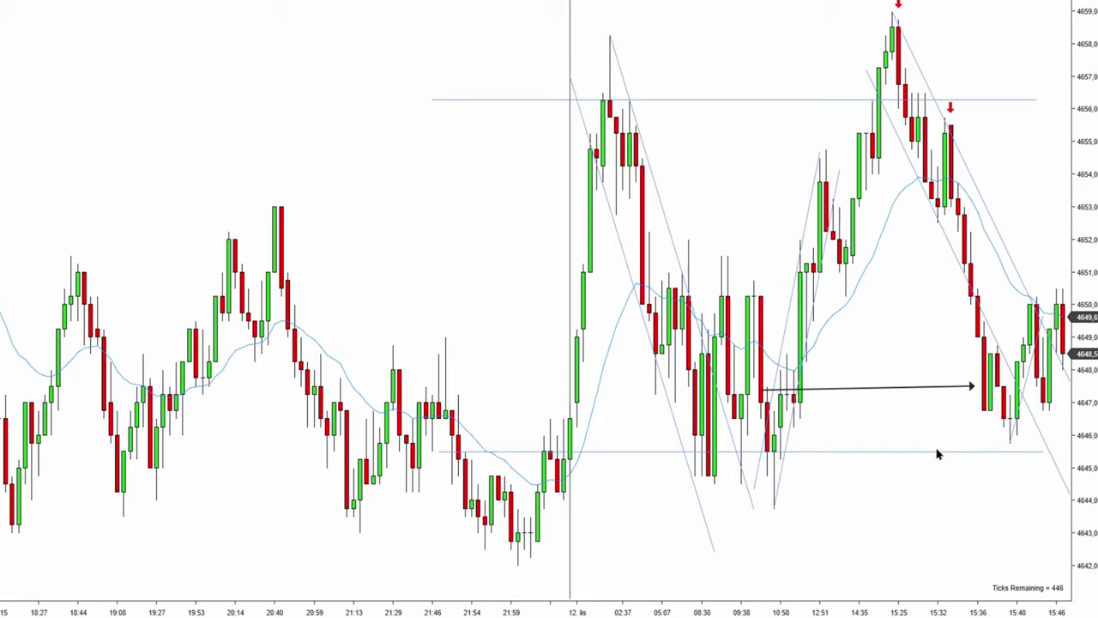
pyautogui.moveTo(936, 451); pyautogui.dragTo(1010, 449)
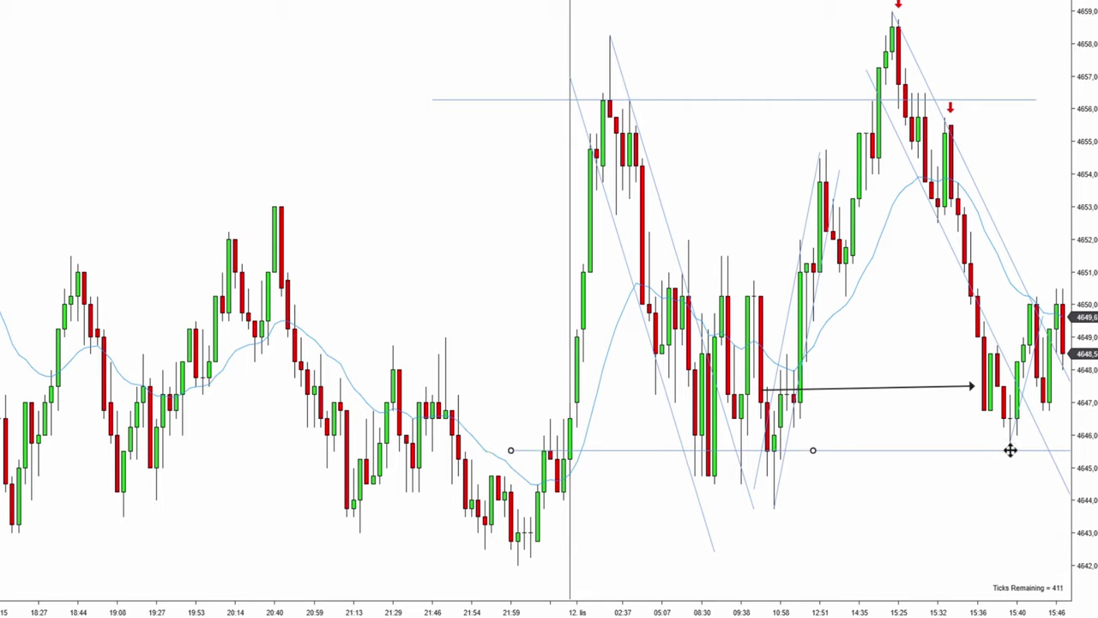
pyautogui.click(944, 449)
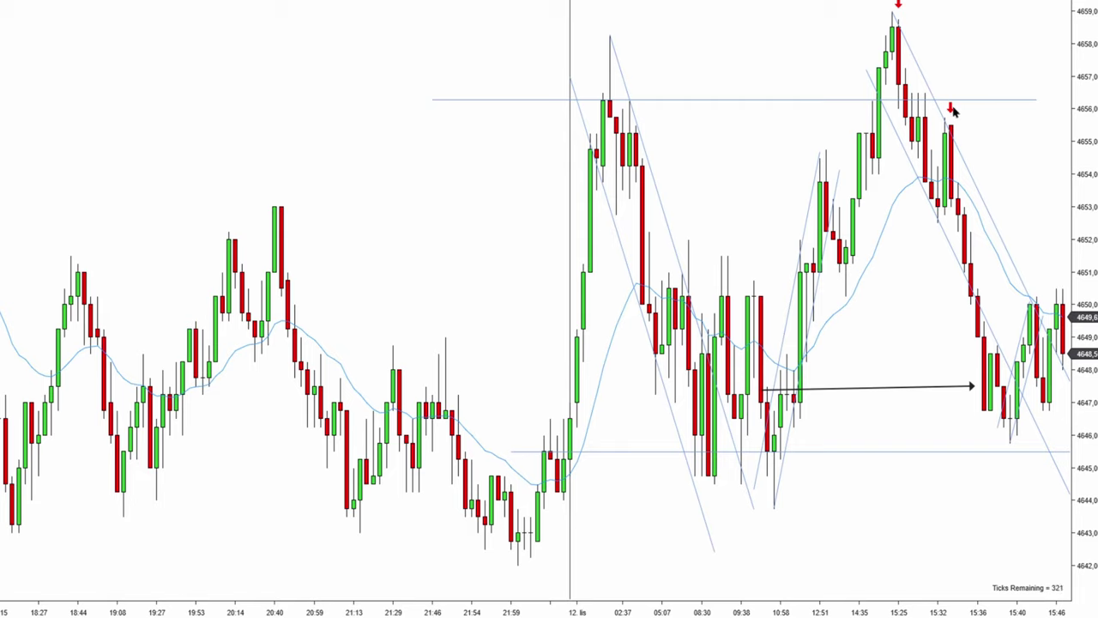
# - Place a red down-arrow marker above the 15:46 candle, and move the horizontal arrow below the lower range line to about 4644.4
pyautogui.click(1062, 276)
pyautogui.moveTo(948, 391); pyautogui.dragTo(1008, 480)
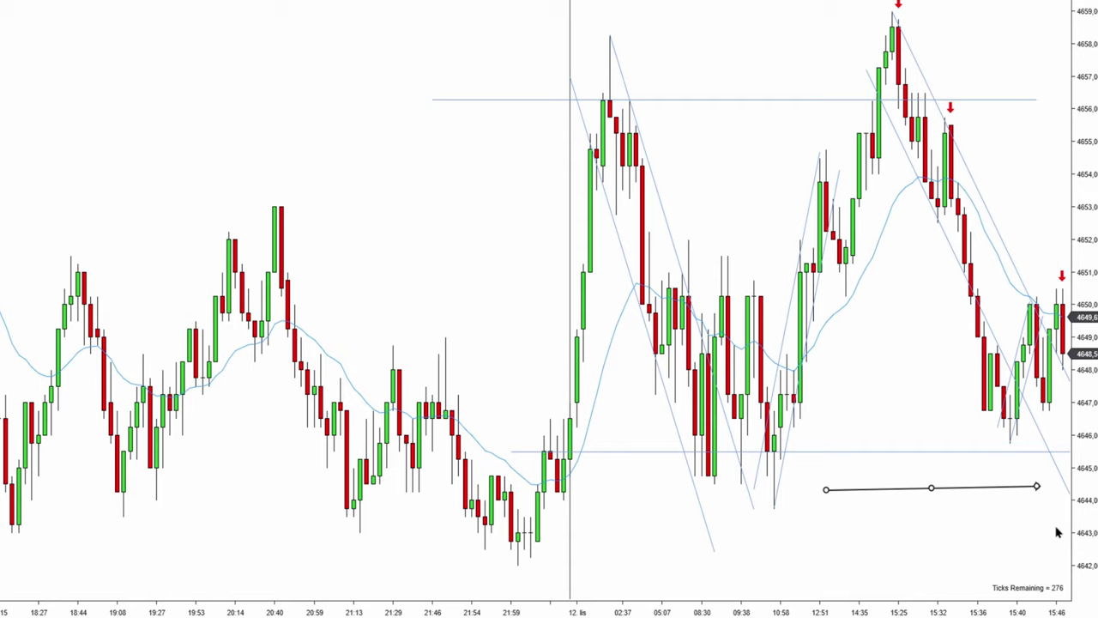
pyautogui.click(974, 152)
# - Sketch short temporary arrows on the candles around the last two up-legs, and delete them
pyautogui.click(991, 390)
pyautogui.click(1005, 362)
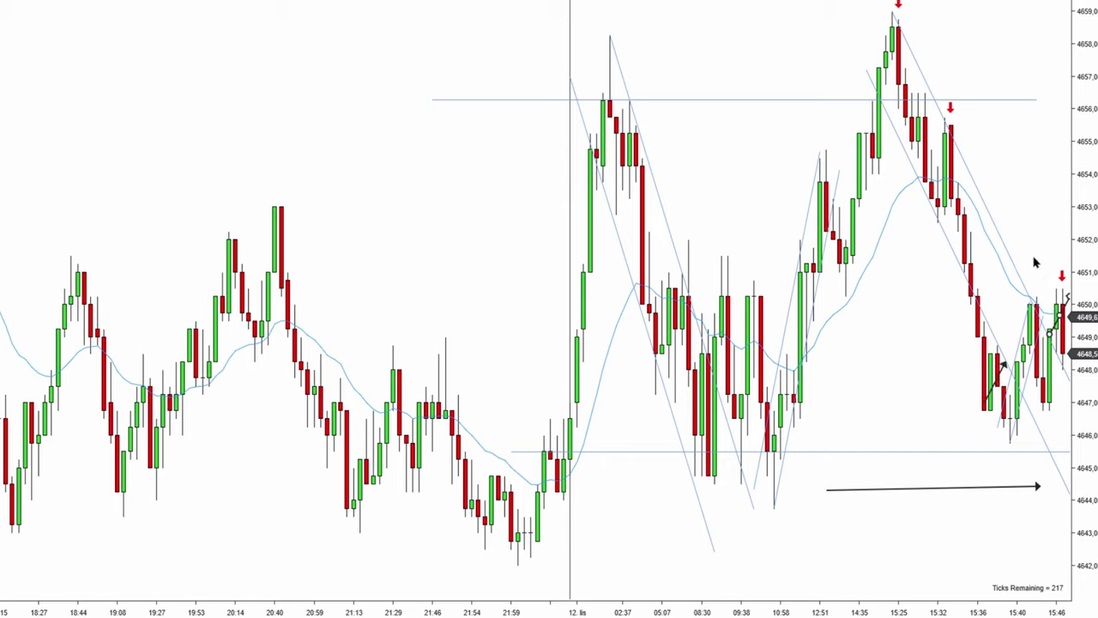
pyautogui.press('Escape')
pyautogui.click(1004, 365)
pyautogui.press('Delete')
# - Shift the horizontal arrow below the lower range line right towards the latest candles
pyautogui.moveTo(914, 393); pyautogui.dragTo(888, 393)
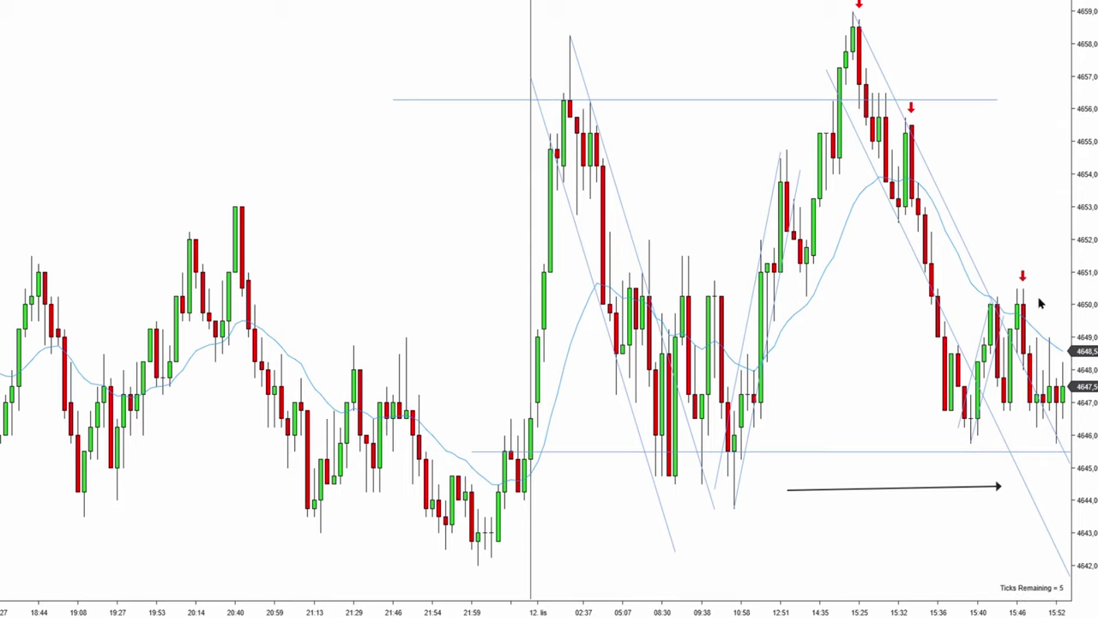
pyautogui.click(994, 487)
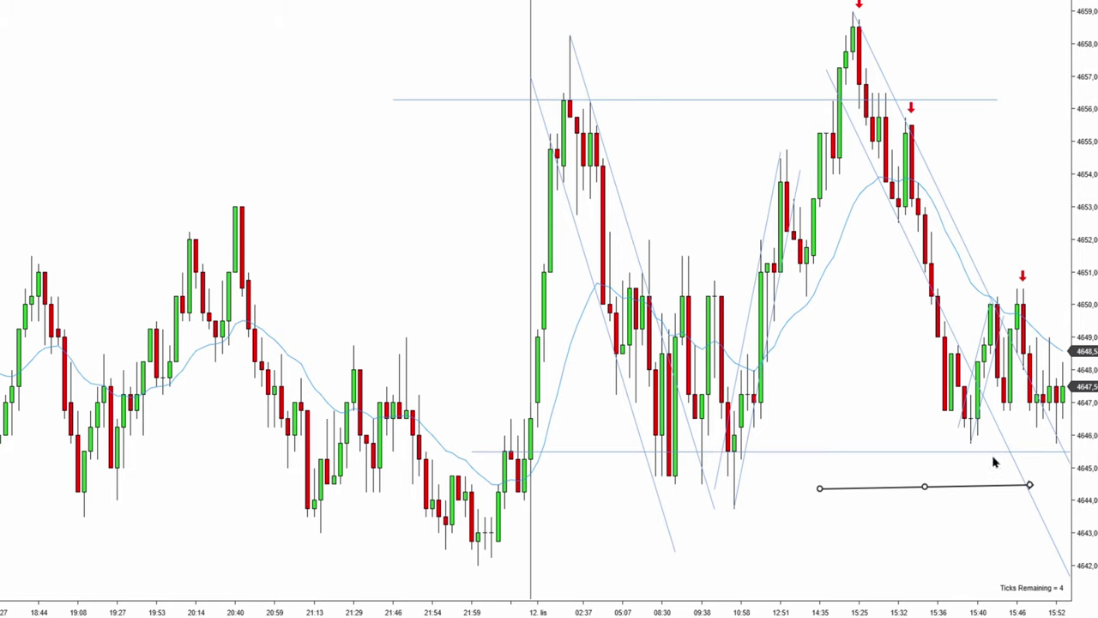
pyautogui.click(1034, 443)
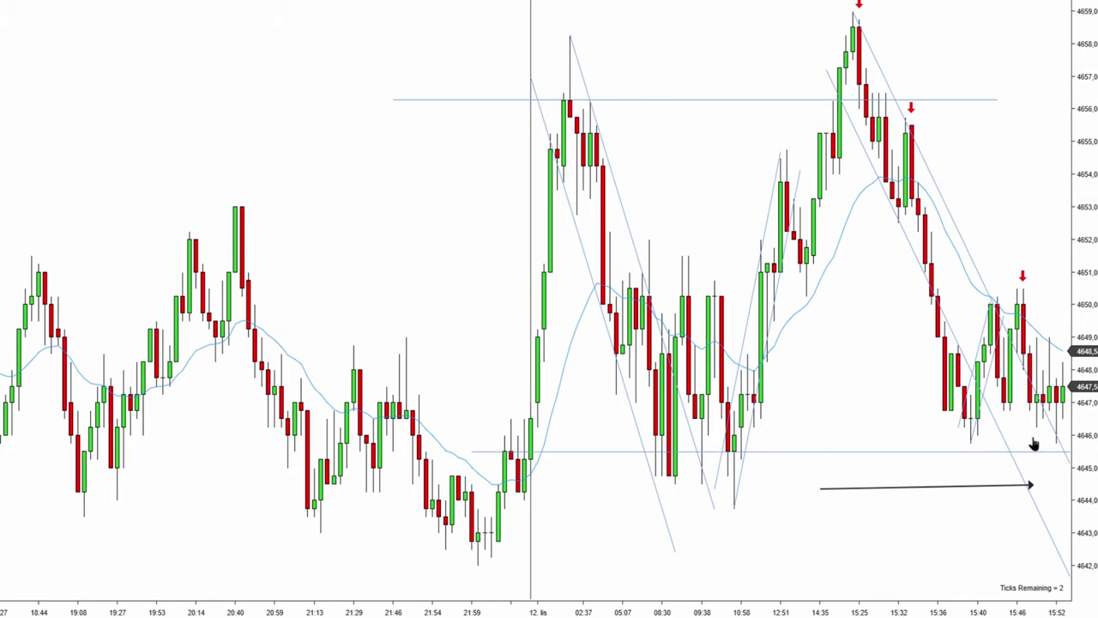
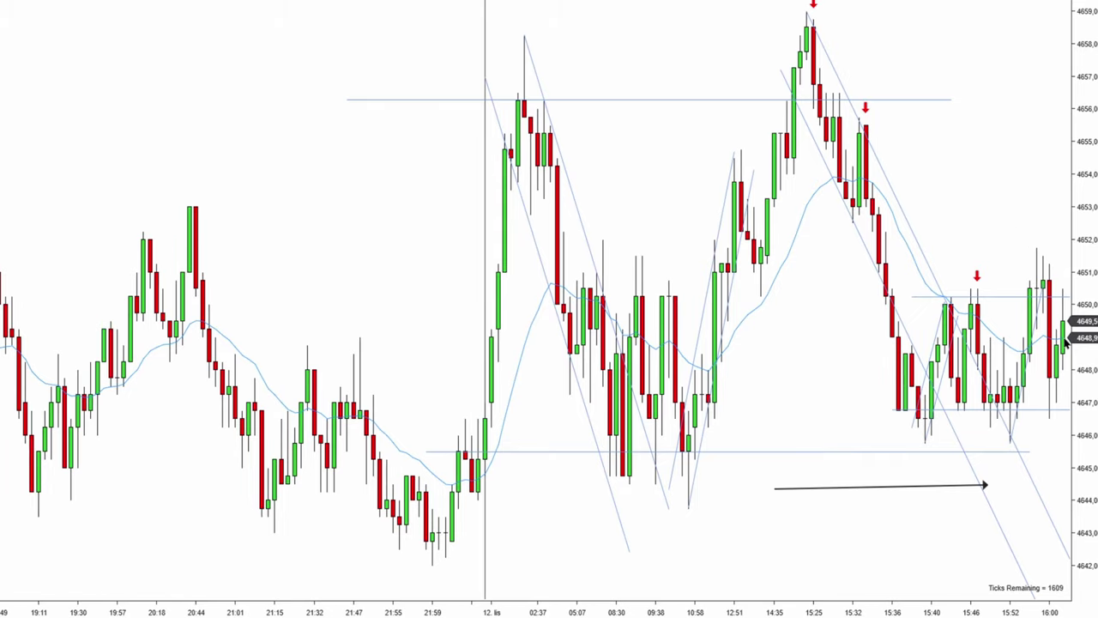
# - Move the 4645.5 range line left and stretch its right end past the latest candles
pyautogui.moveTo(1000, 258); pyautogui.dragTo(961, 260)
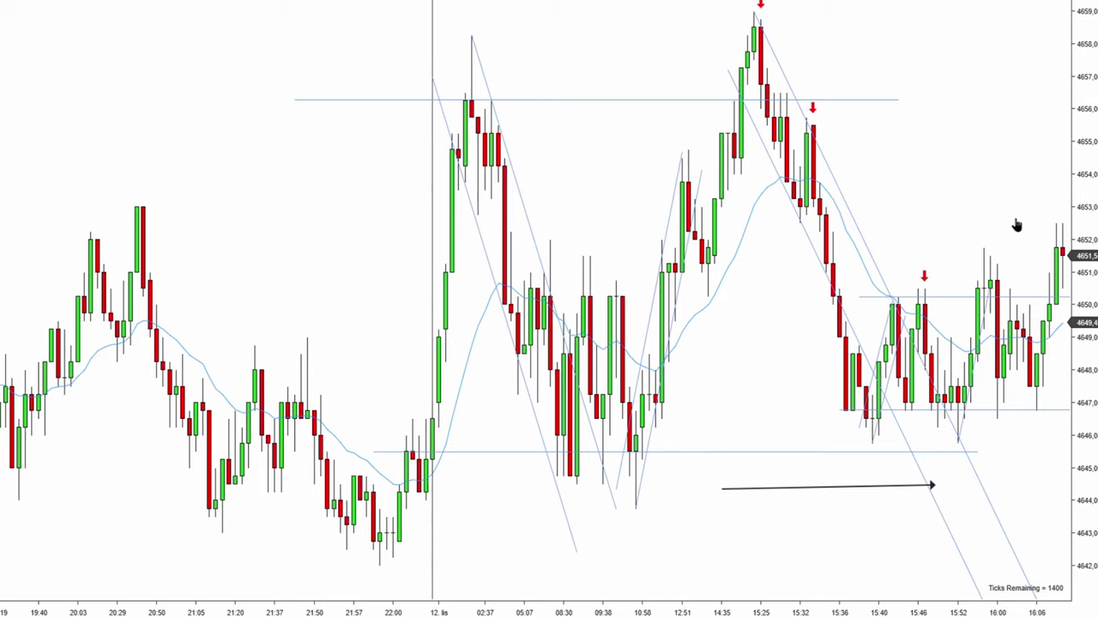
pyautogui.moveTo(764, 455); pyautogui.dragTo(516, 453)
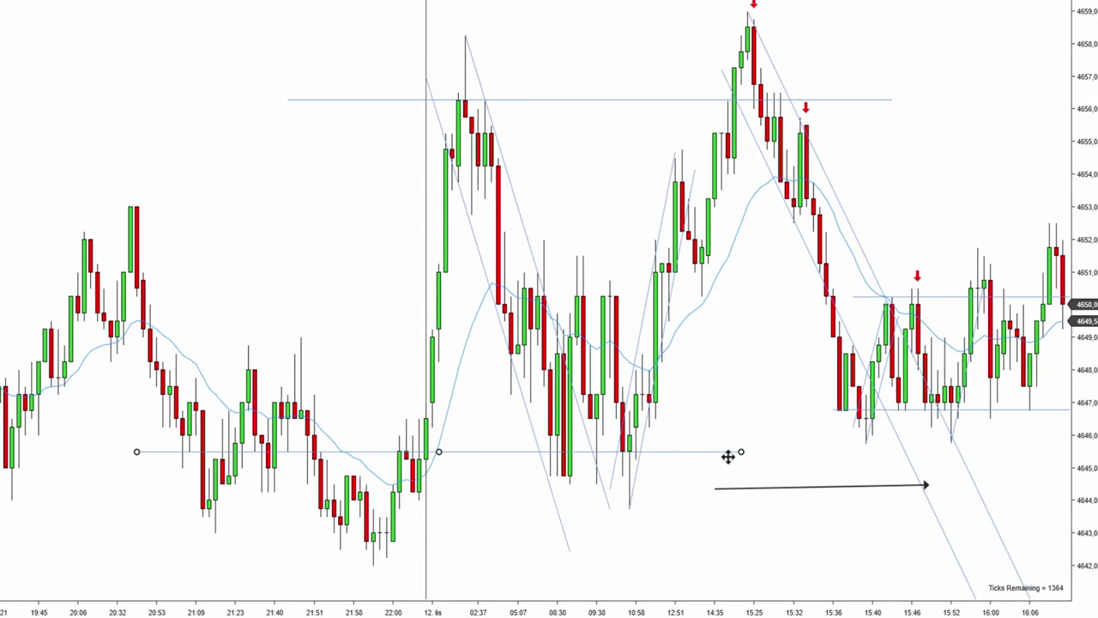
pyautogui.doubleClick(741, 452)
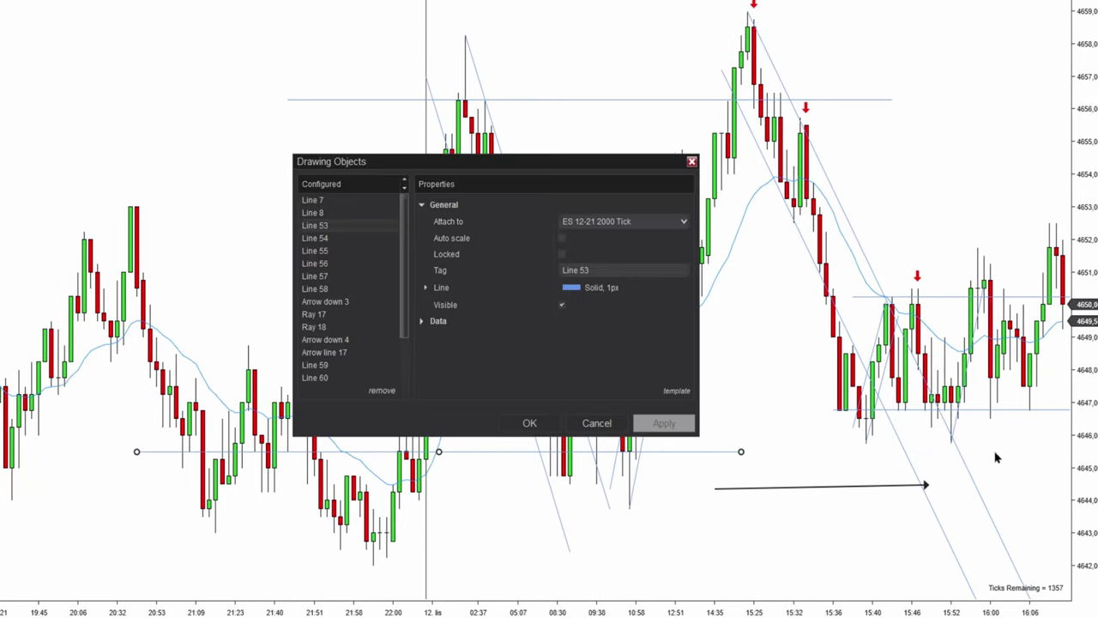
pyautogui.click(552, 427)
pyautogui.moveTo(742, 451); pyautogui.dragTo(1094, 452)
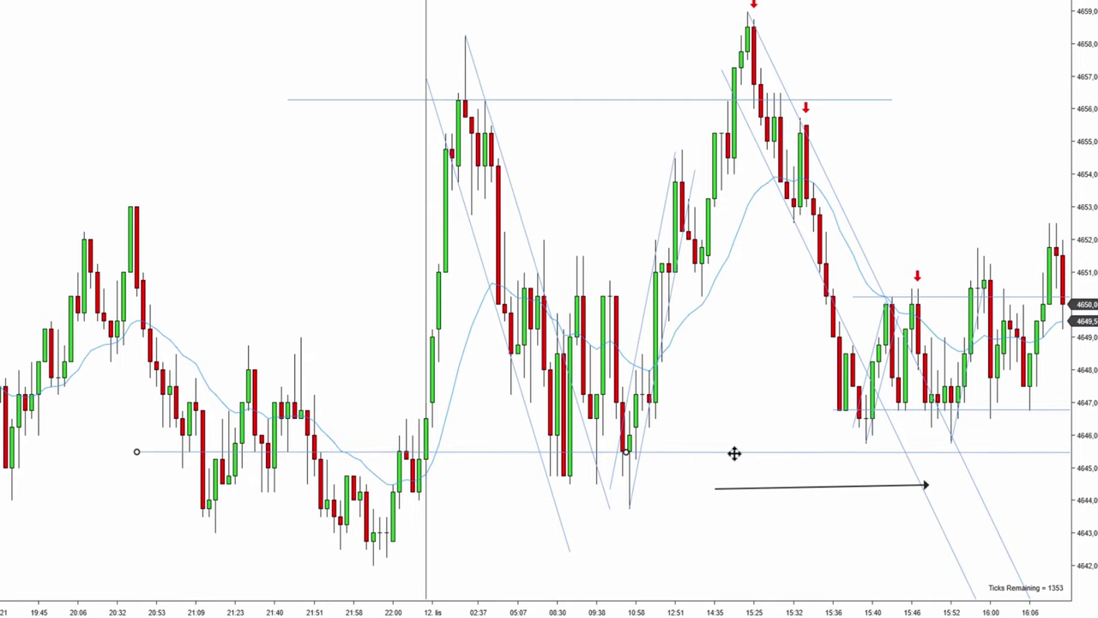
# - Shift the 4645.5 range line right, and extend the range line near 4656 past the latest candles
pyautogui.moveTo(734, 453); pyautogui.dragTo(870, 455)
pyautogui.click(894, 105)
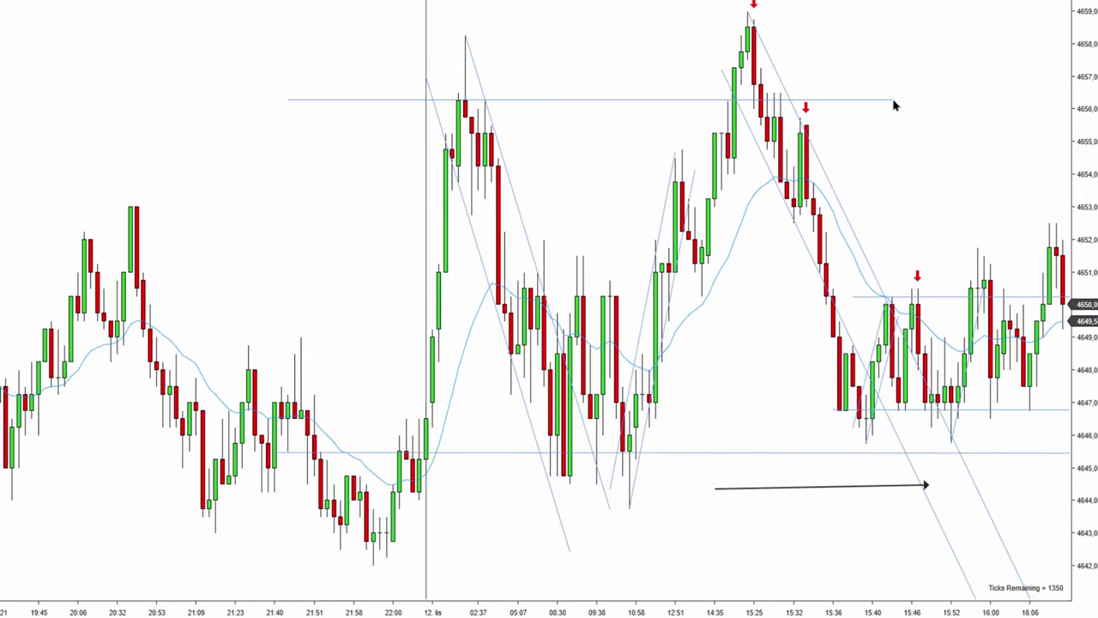
pyautogui.doubleClick(894, 105)
pyautogui.press('Escape')
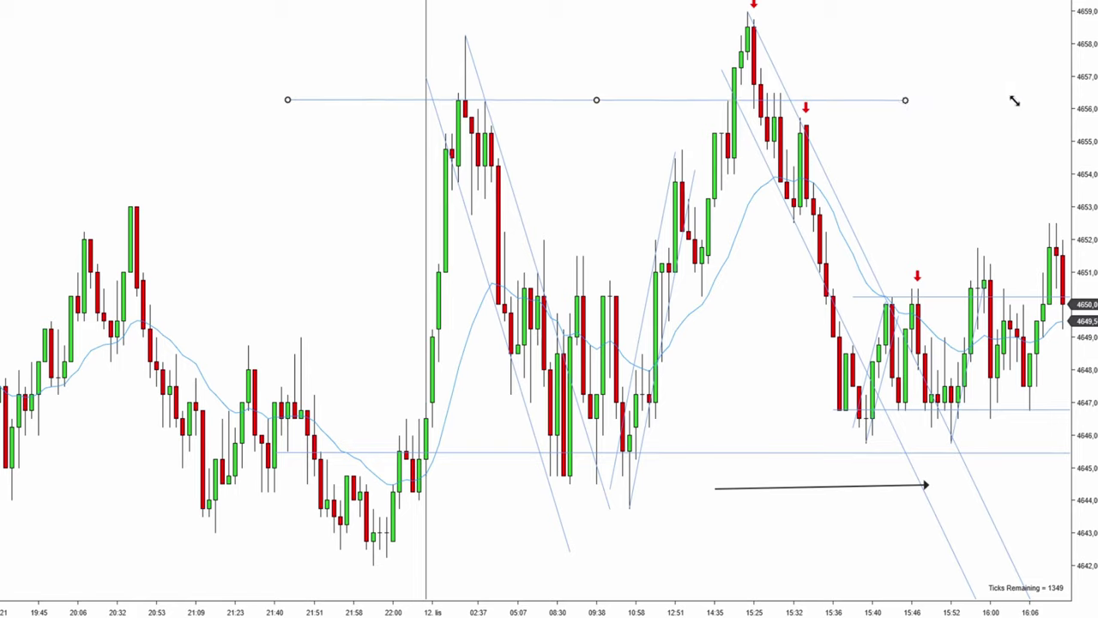
pyautogui.moveTo(1014, 100)
pyautogui.mouseDown()
pyautogui.moveTo(959, 86)
pyautogui.moveTo(901, 94)
pyautogui.moveTo(1009, 103)
pyautogui.mouseUp()
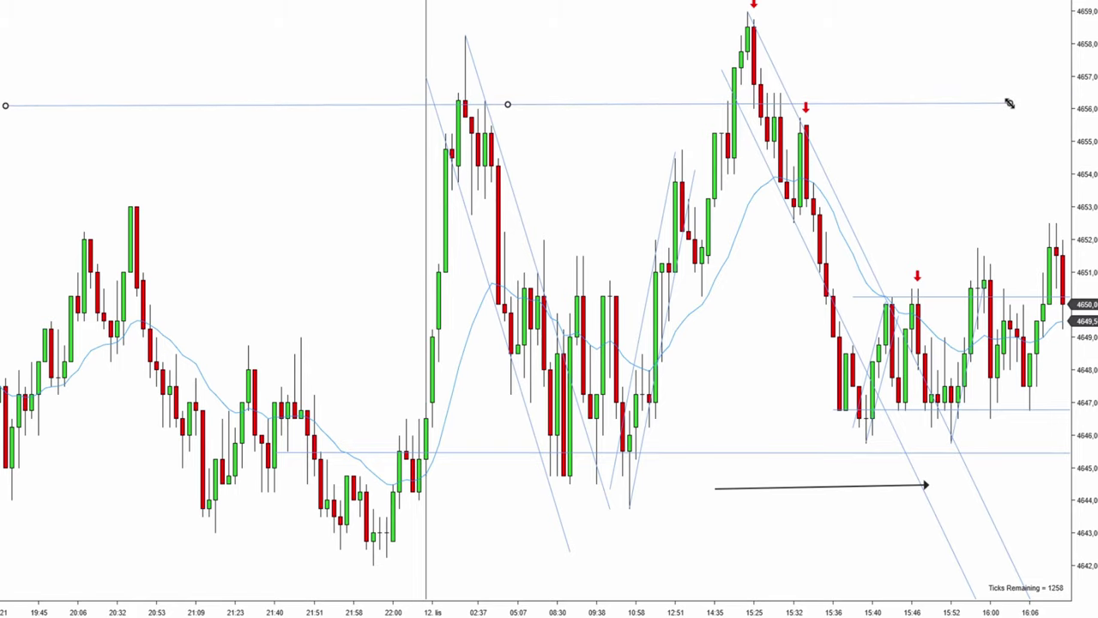
pyautogui.moveTo(500, 103); pyautogui.dragTo(834, 104)
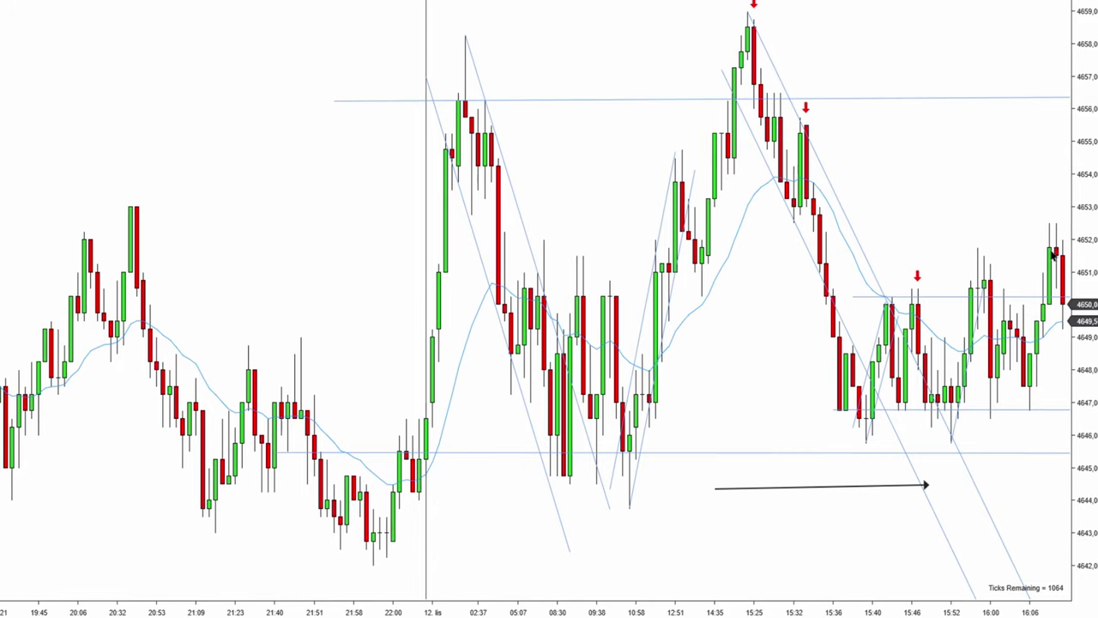
# - Extend the lower range line near 4646.8 past the latest candles, and shift the 4650 range line right to span them
pyautogui.moveTo(1030, 257); pyautogui.dragTo(1005, 254)
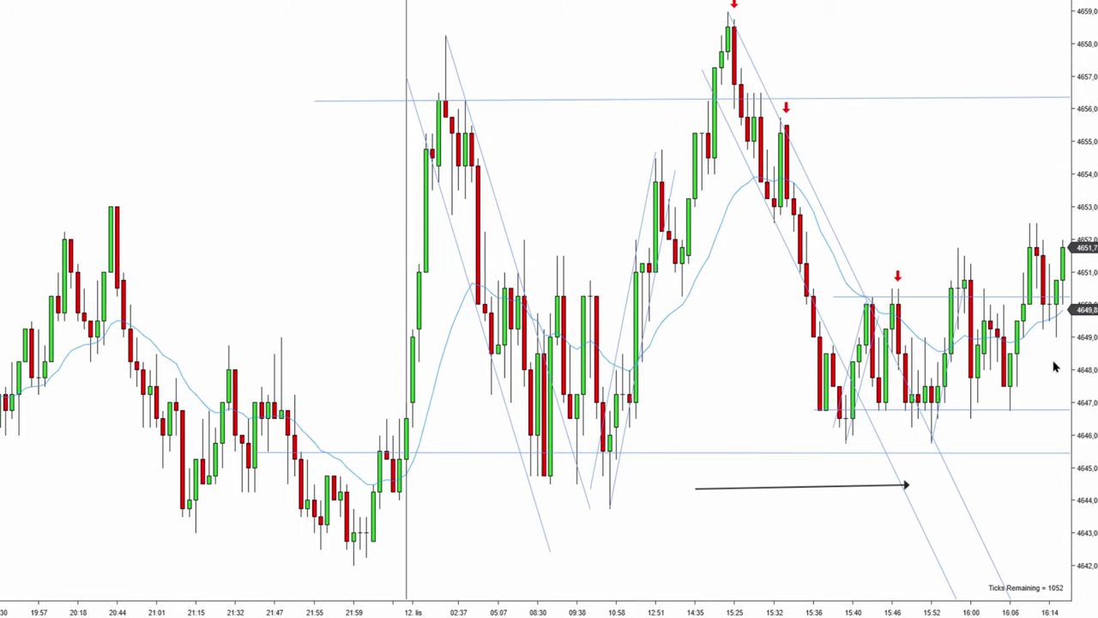
pyautogui.moveTo(1055, 368); pyautogui.dragTo(1013, 351)
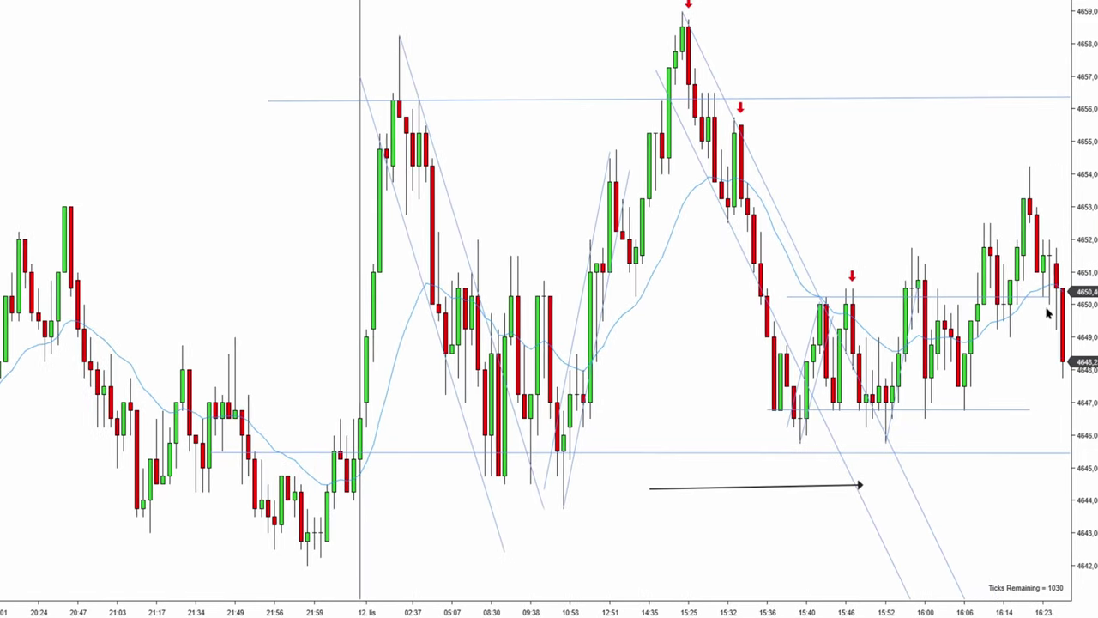
pyautogui.click(1016, 408)
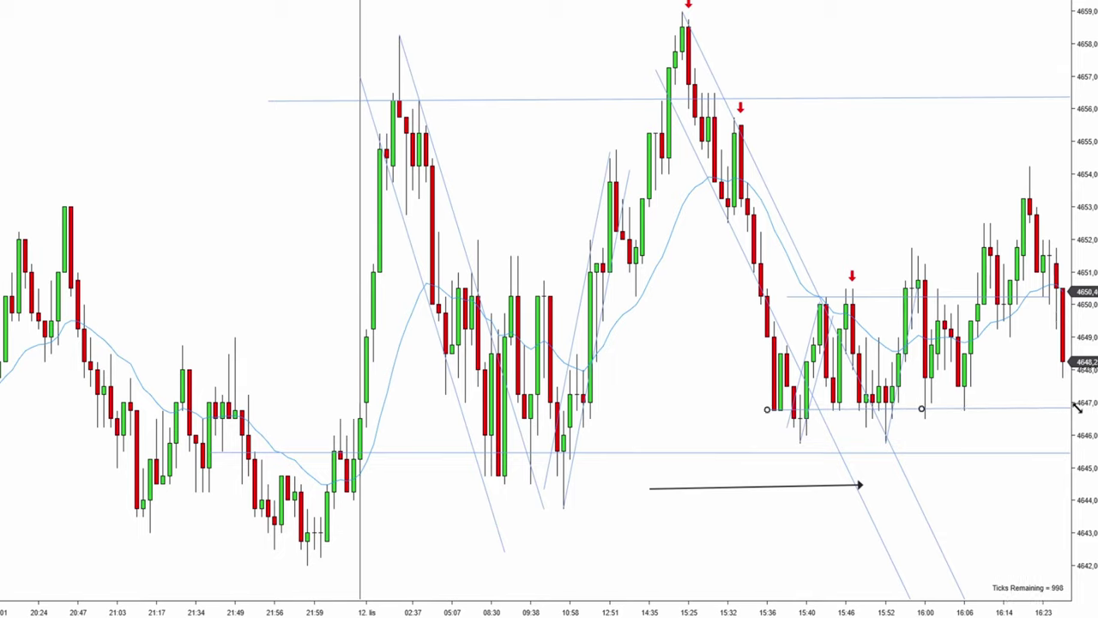
pyautogui.click(1029, 298)
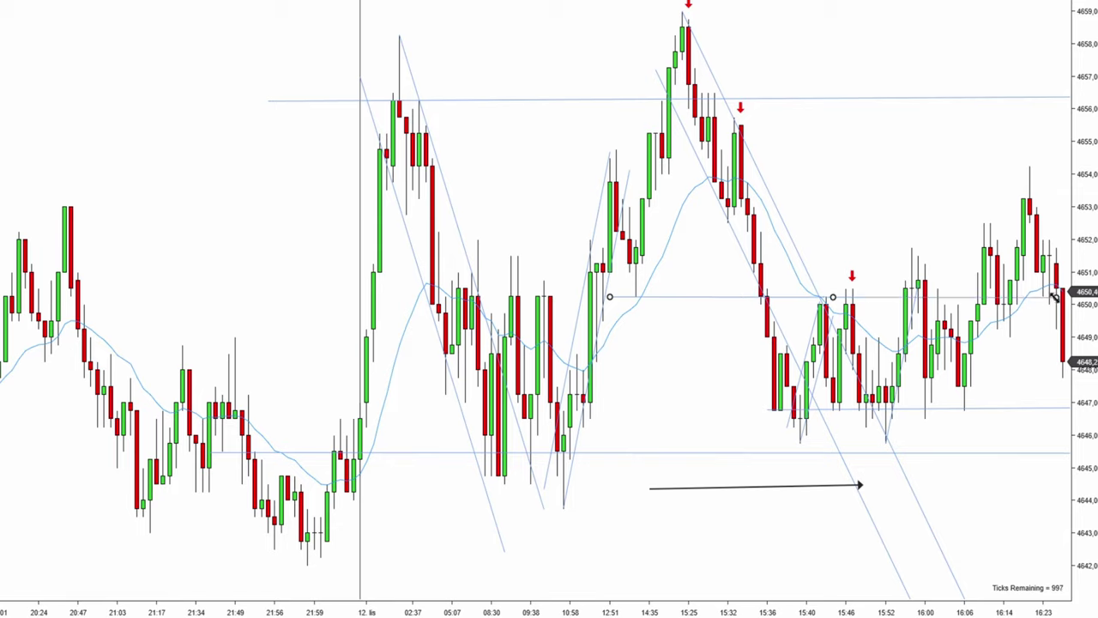
pyautogui.moveTo(770, 295); pyautogui.dragTo(925, 295)
pyautogui.click(925, 295)
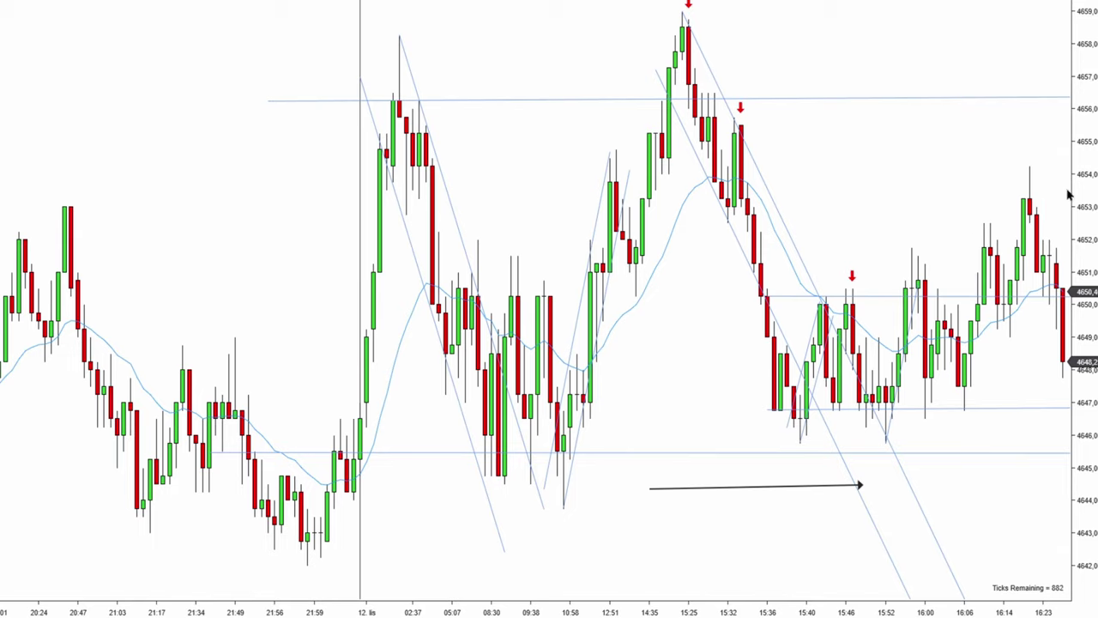
# - Draw a narrow rising channel around the up-leg from the 16:06 low to the 16:14 high
pyautogui.click(971, 409)
pyautogui.click(997, 237)
pyautogui.moveTo(984, 318); pyautogui.dragTo(978, 309)
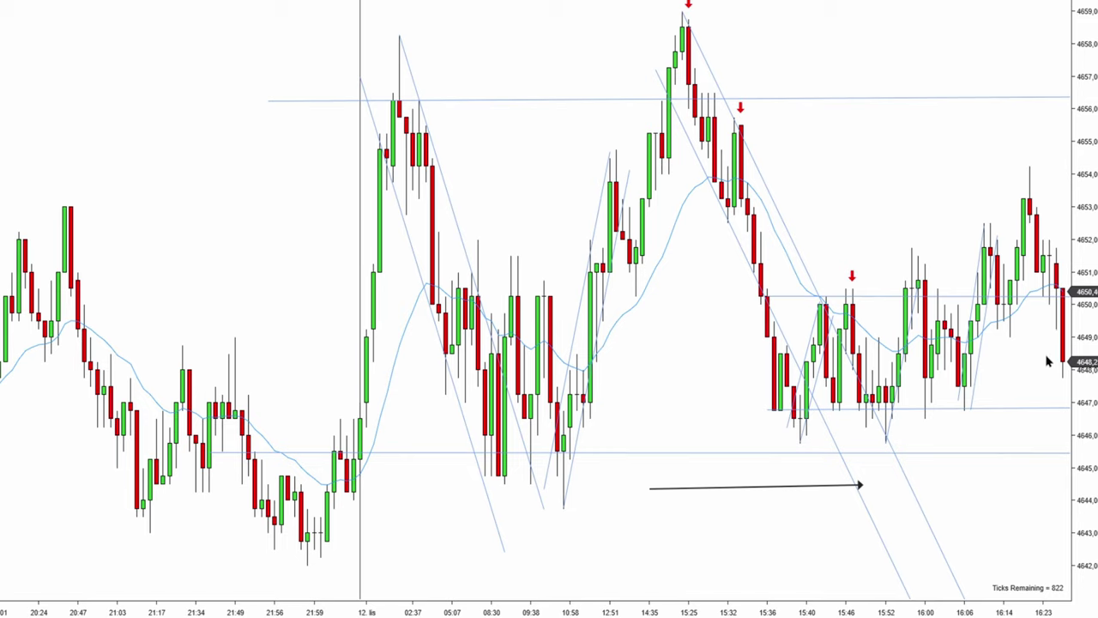
# - Draw a narrow falling channel from the 4654 high before 16:23 down through the latest candles
pyautogui.click(1023, 169)
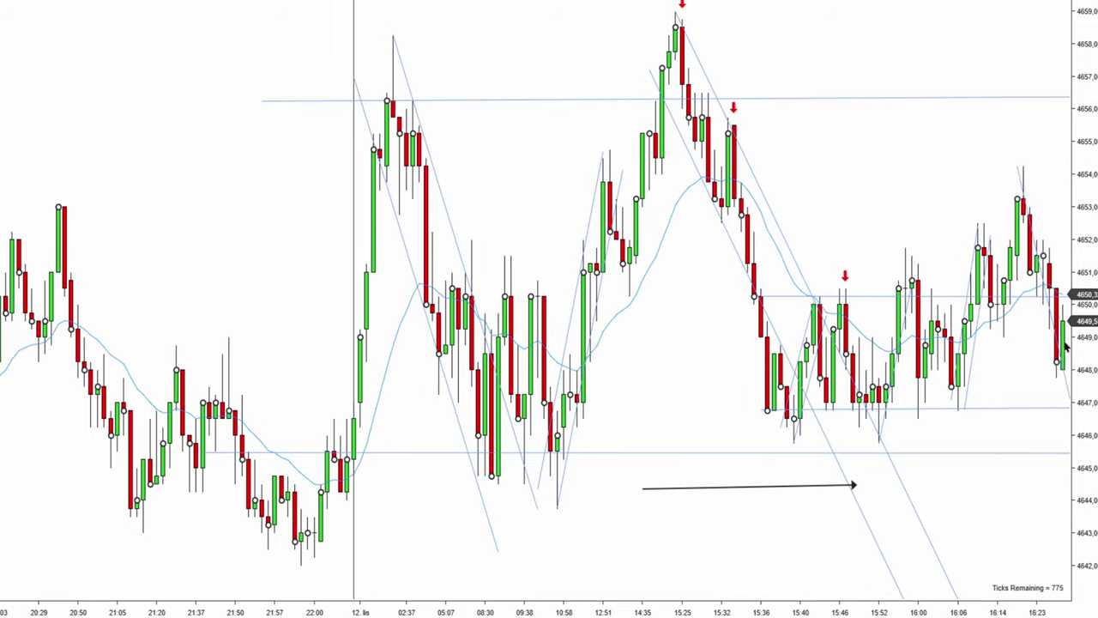
pyautogui.click(1053, 294)
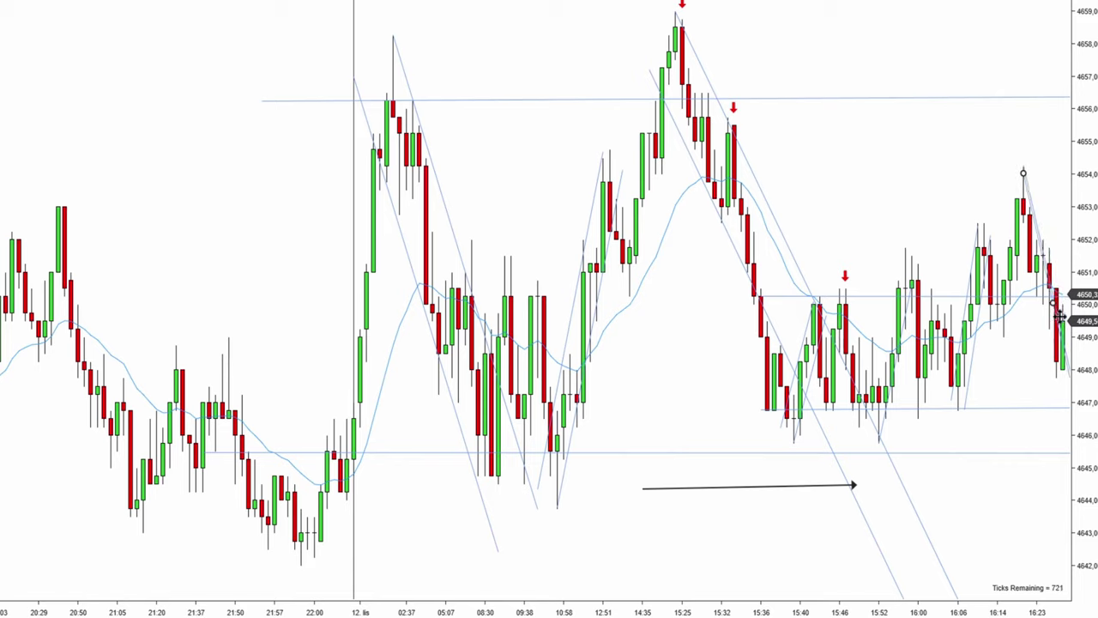
pyautogui.click(1042, 318)
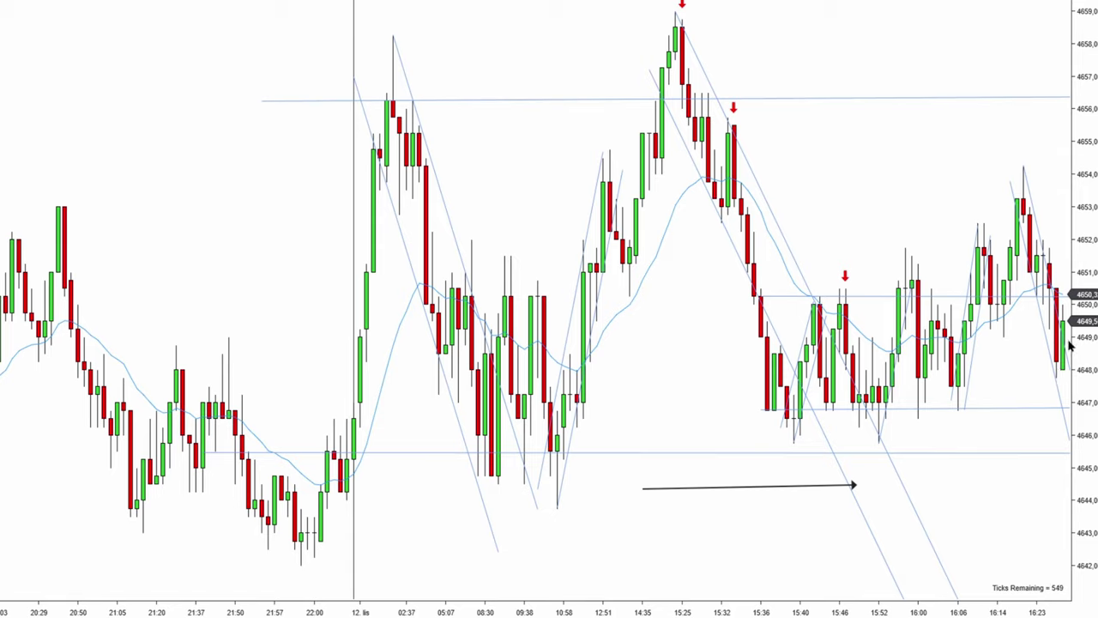
# - Move the horizontal arrow right to about 4645 beneath the recent candles, and place a red down-arrow marker above the 16:34 candle
pyautogui.scroll(-2, 1030, 355)
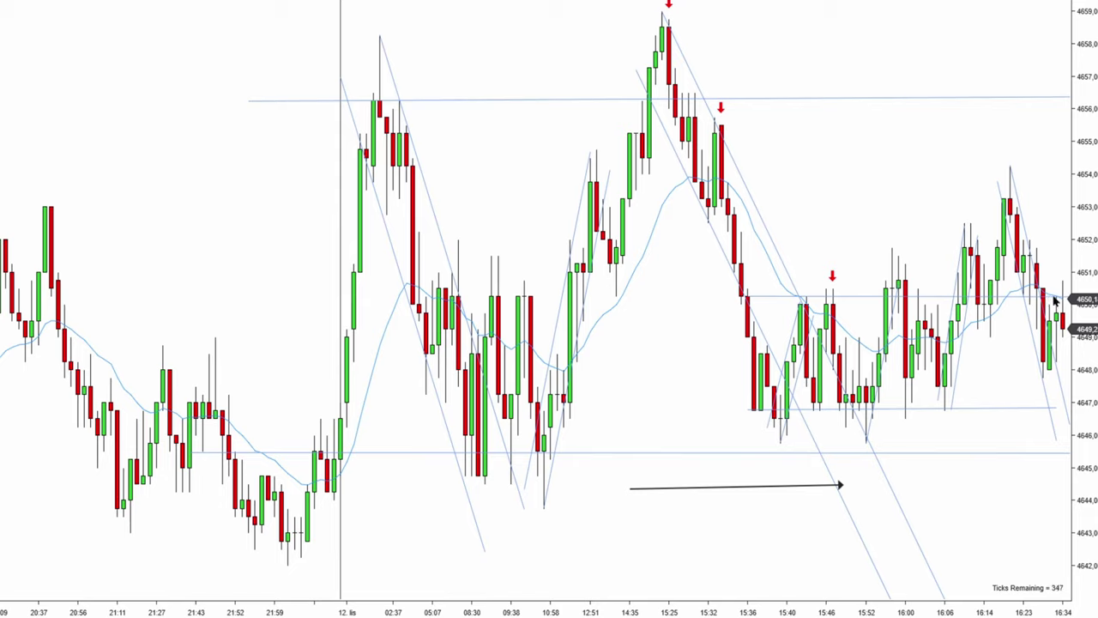
pyautogui.moveTo(781, 487); pyautogui.dragTo(986, 470)
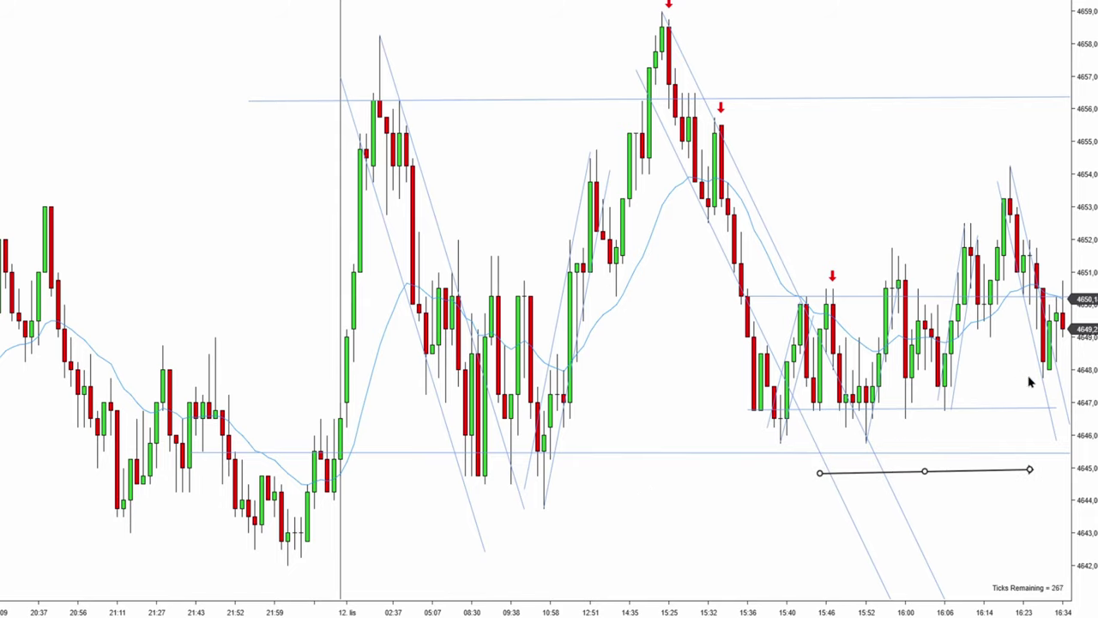
pyautogui.click(824, 274)
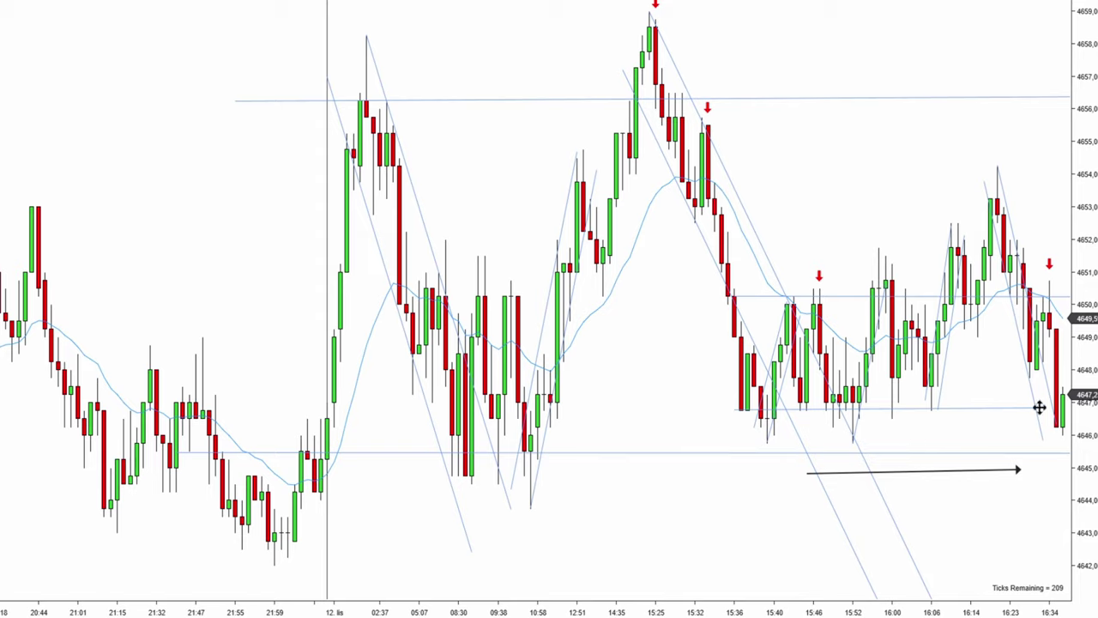
# - Level the lower range line at about 4646.8, and place a green up-arrow marker below the latest candle's low near 4646
pyautogui.moveTo(953, 410); pyautogui.dragTo(1020, 411)
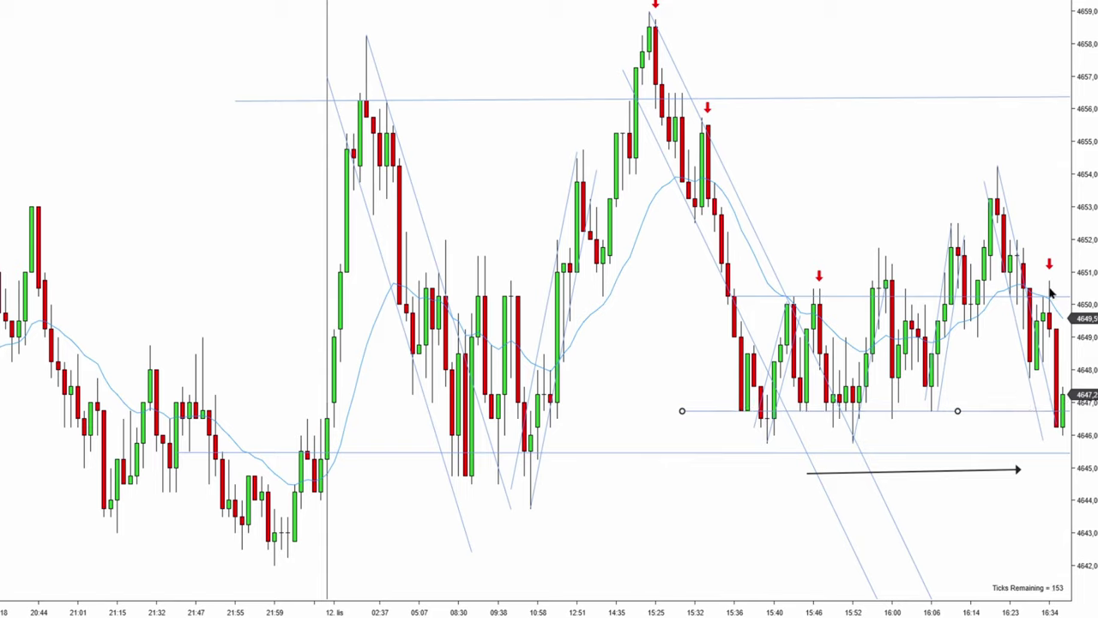
pyautogui.click(1018, 434)
pyautogui.rightClick(120, 446)
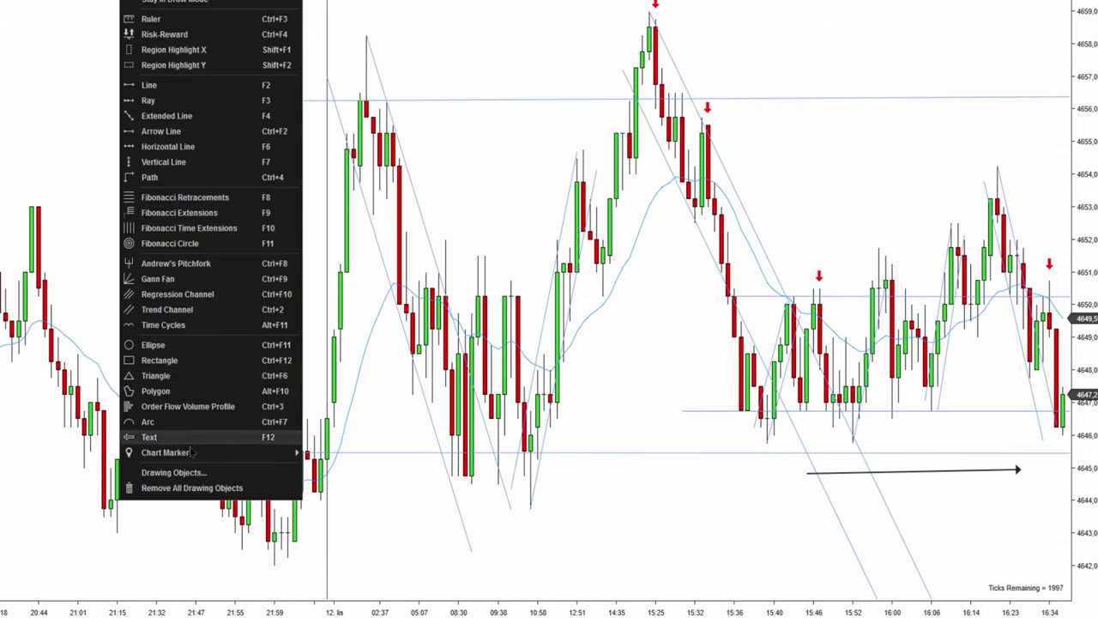
pyautogui.moveTo(249, 453)
pyautogui.click(360, 464)
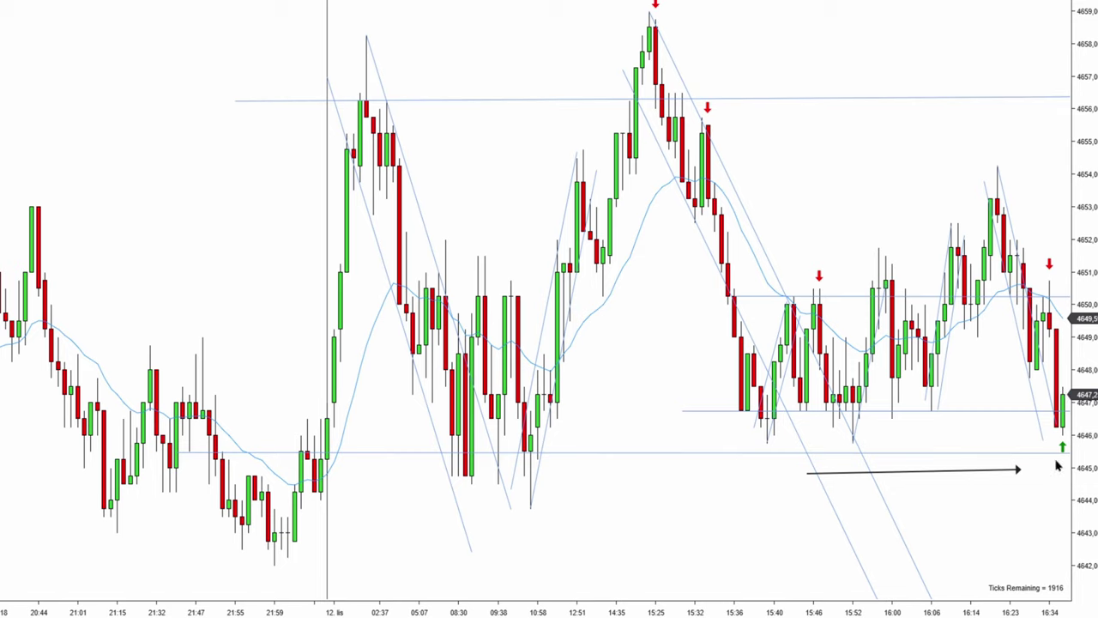
# - Draw a narrow rising channel from the 4646 low to about 4656, and a wider one around the whole rally to 4665
pyautogui.moveTo(1042, 491); pyautogui.dragTo(972, 503)
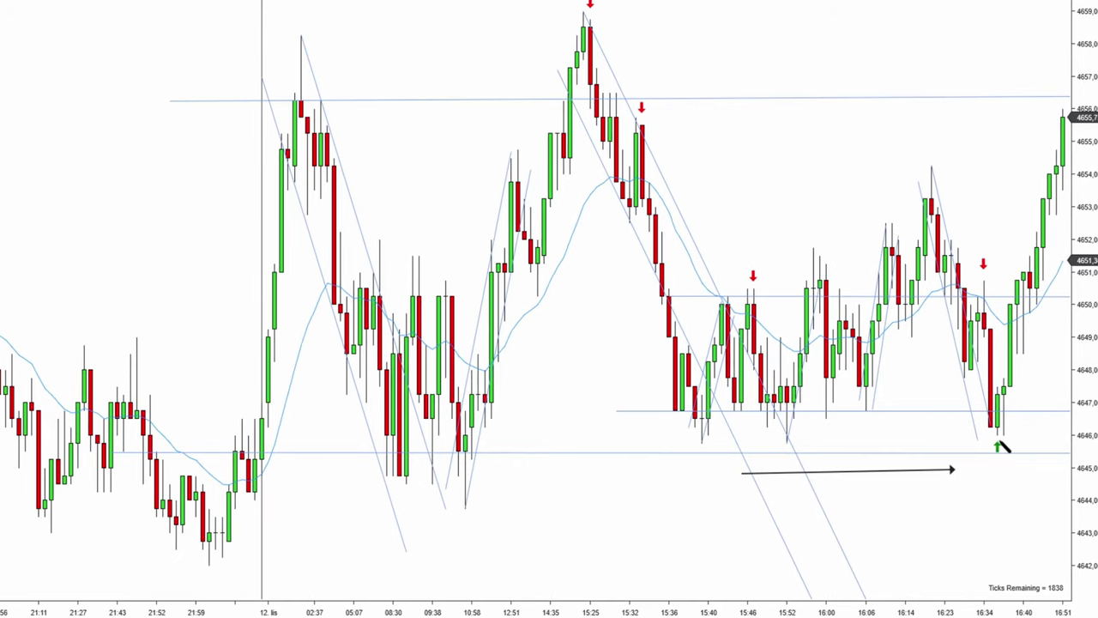
pyautogui.moveTo(997, 439)
pyautogui.mouseDown()
pyautogui.moveTo(1078, 194)
pyautogui.moveTo(1079, 129)
pyautogui.mouseUp()
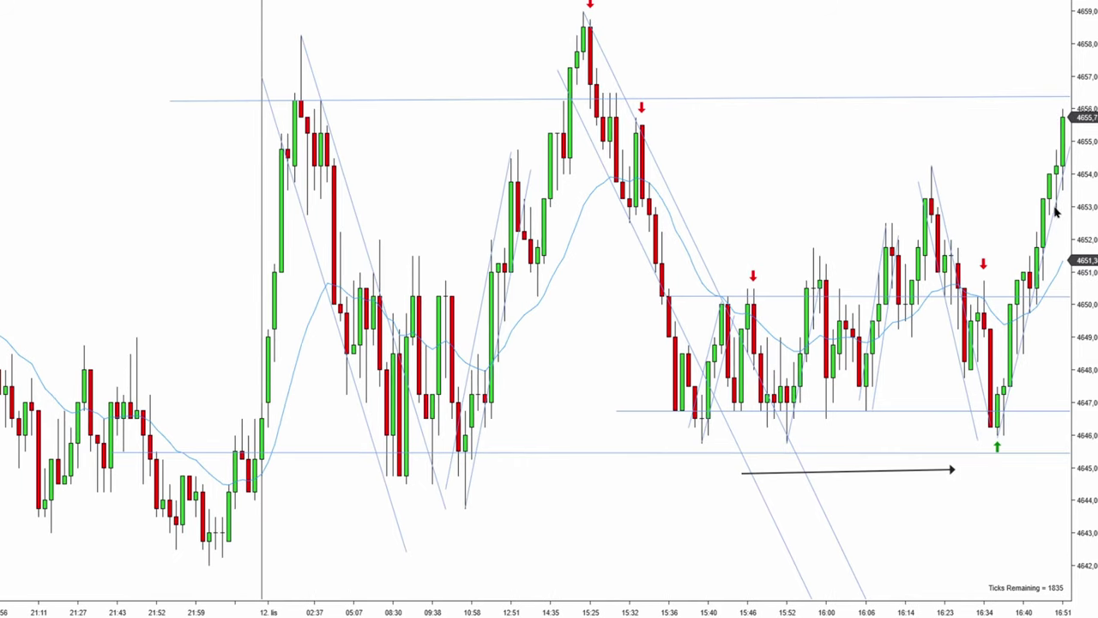
pyautogui.moveTo(1047, 228); pyautogui.dragTo(1024, 241)
pyautogui.click(1010, 305)
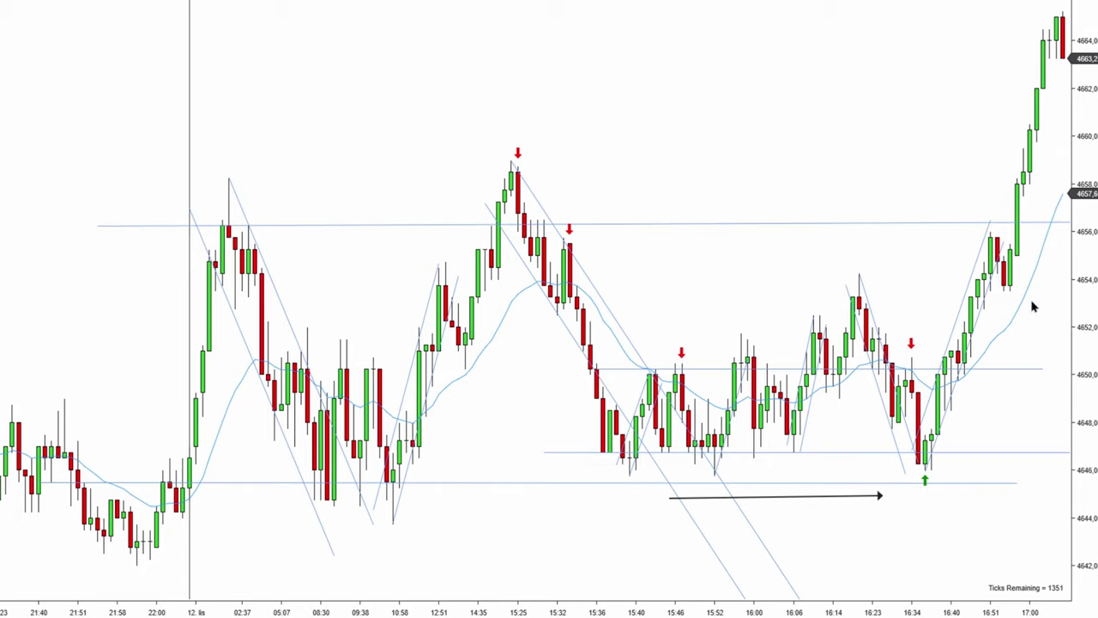
pyautogui.moveTo(925, 468)
pyautogui.mouseDown()
pyautogui.moveTo(1045, 212)
pyautogui.moveTo(988, 223)
pyautogui.moveTo(970, 192)
pyautogui.mouseUp()
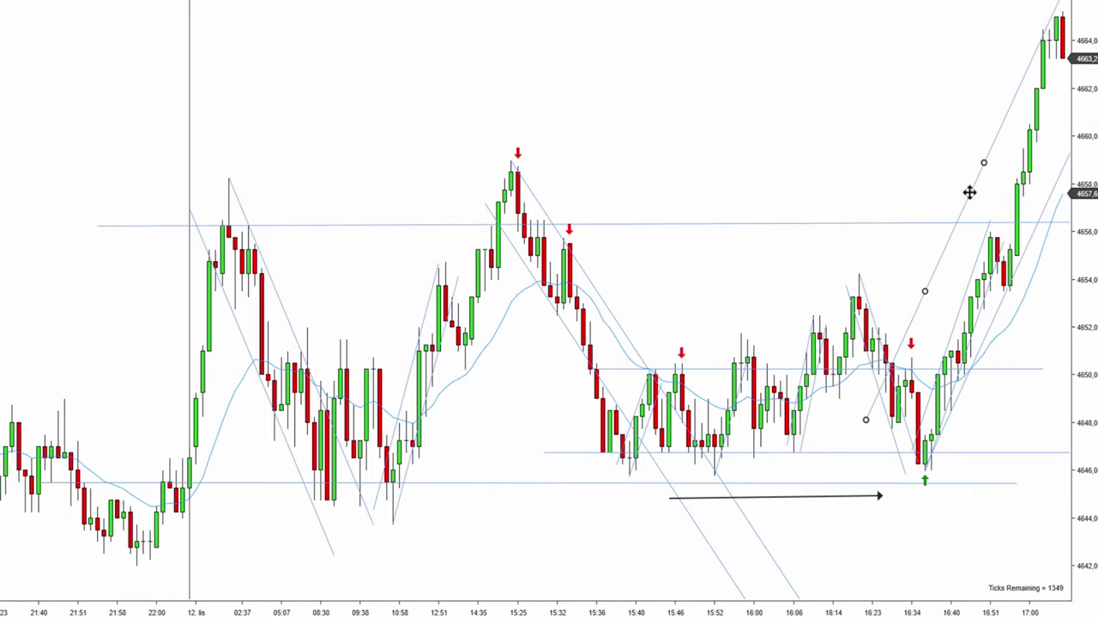
pyautogui.click(977, 207)
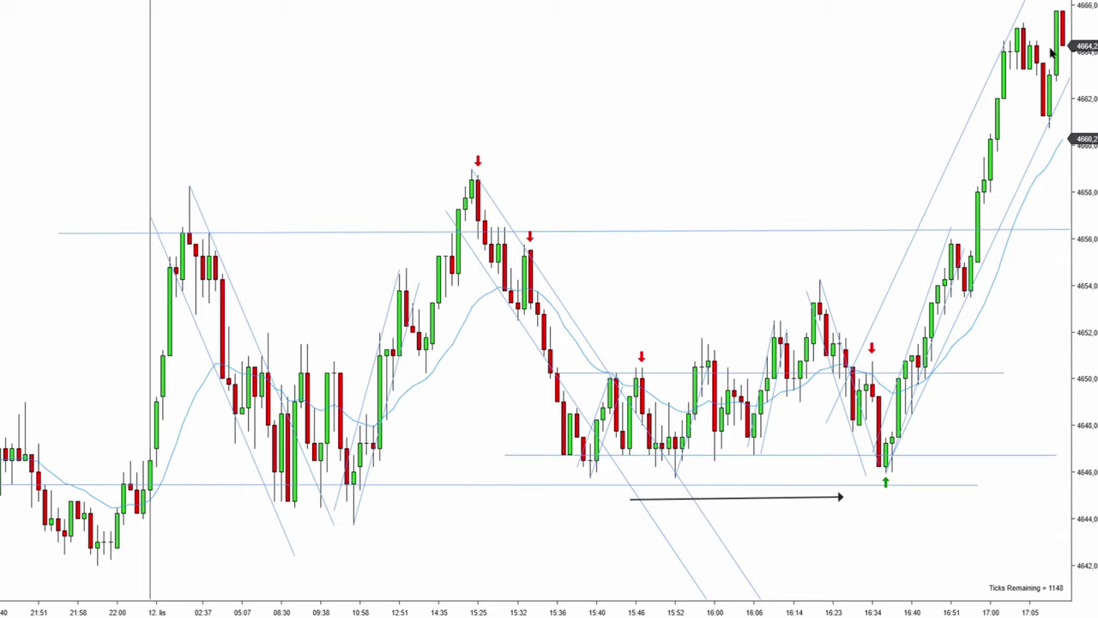
# - Sketch two stepped down-arrows with short pullback lines in the blank chart area, and draw small falling channels from the 17:22 and 17:37 highs
pyautogui.moveTo(754, 38)
pyautogui.mouseDown()
pyautogui.moveTo(779, 73)
pyautogui.moveTo(841, 113)
pyautogui.mouseUp()
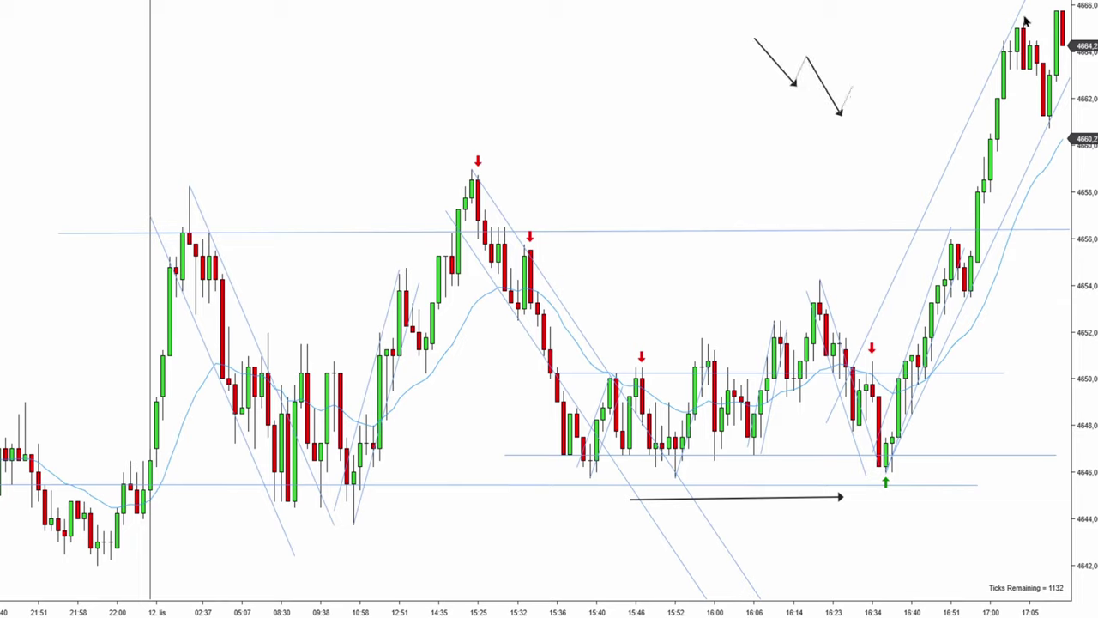
pyautogui.scroll(-1, 953, 34)
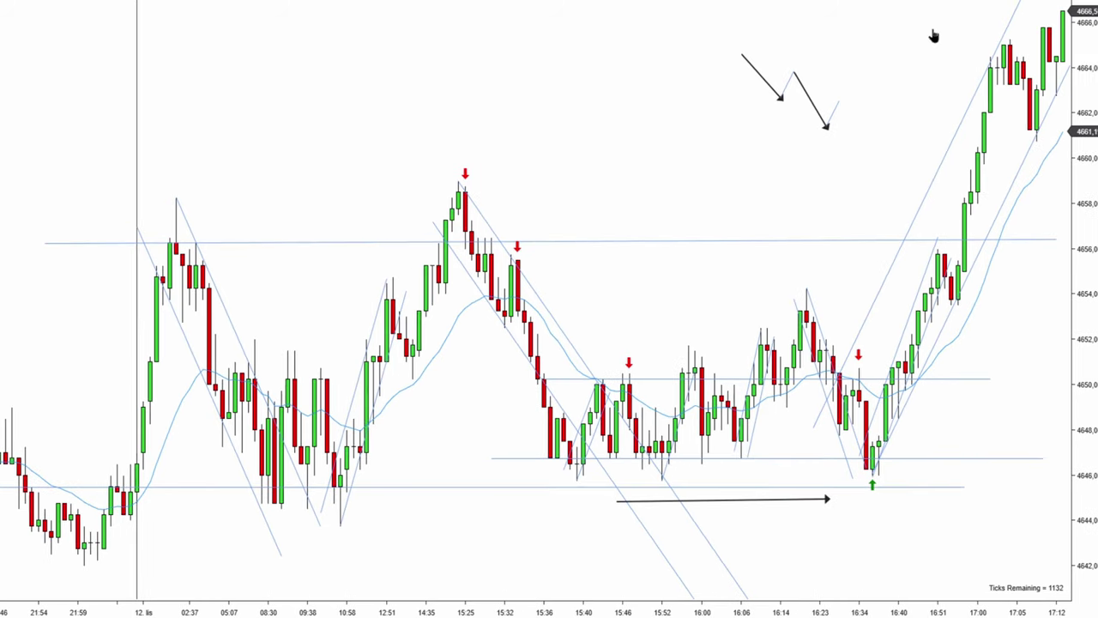
pyautogui.scroll(-4, 927, 39)
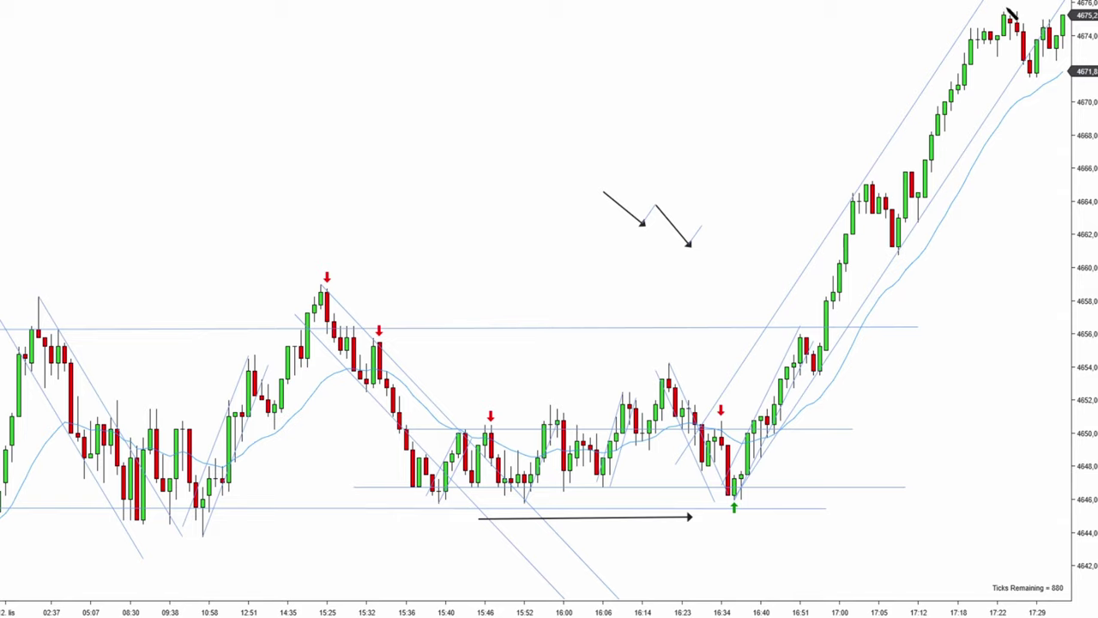
pyautogui.moveTo(1006, 9); pyautogui.dragTo(1055, 67)
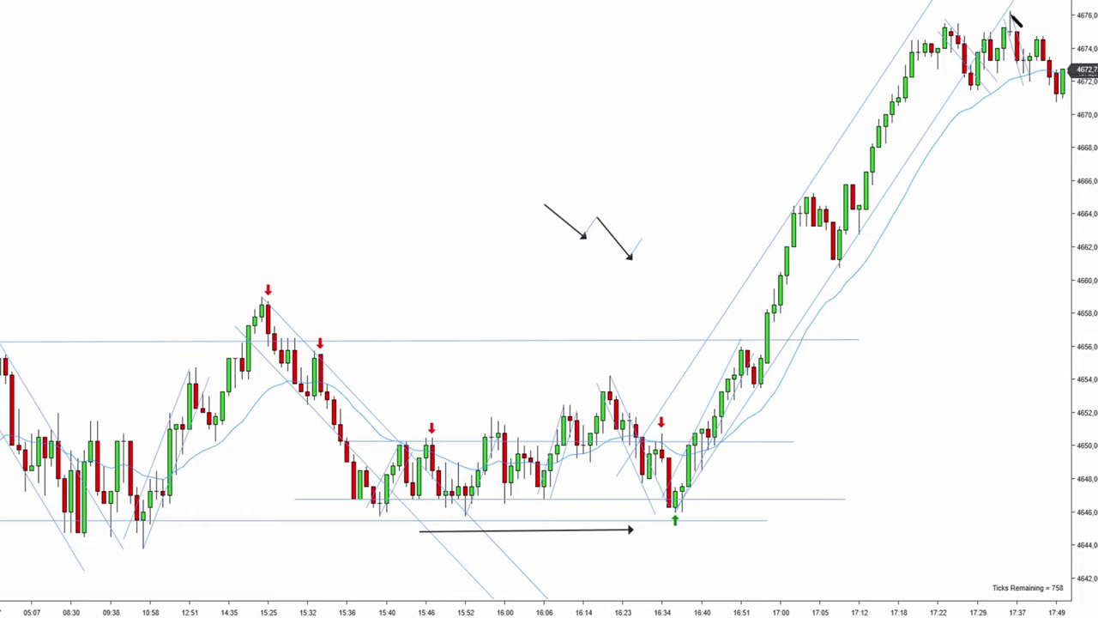
pyautogui.moveTo(1010, 11)
pyautogui.mouseDown()
pyautogui.moveTo(1030, 82)
pyautogui.moveTo(1040, 36)
pyautogui.moveTo(1063, 103)
pyautogui.mouseUp()
pyautogui.hotkey('ctrl', 'z')
pyautogui.hotkey('ctrl', 'z')
pyautogui.rightClick(118, 503)
pyautogui.click(171, 86)
pyautogui.click(675, 513)
pyautogui.click(1004, 8)
# - Place a green up-arrow marker below the 17:51 low, and draw range lines at about 4675.3 and 4671.8 around the preceding candles
pyautogui.moveTo(676, 524); pyautogui.dragTo(1063, 109)
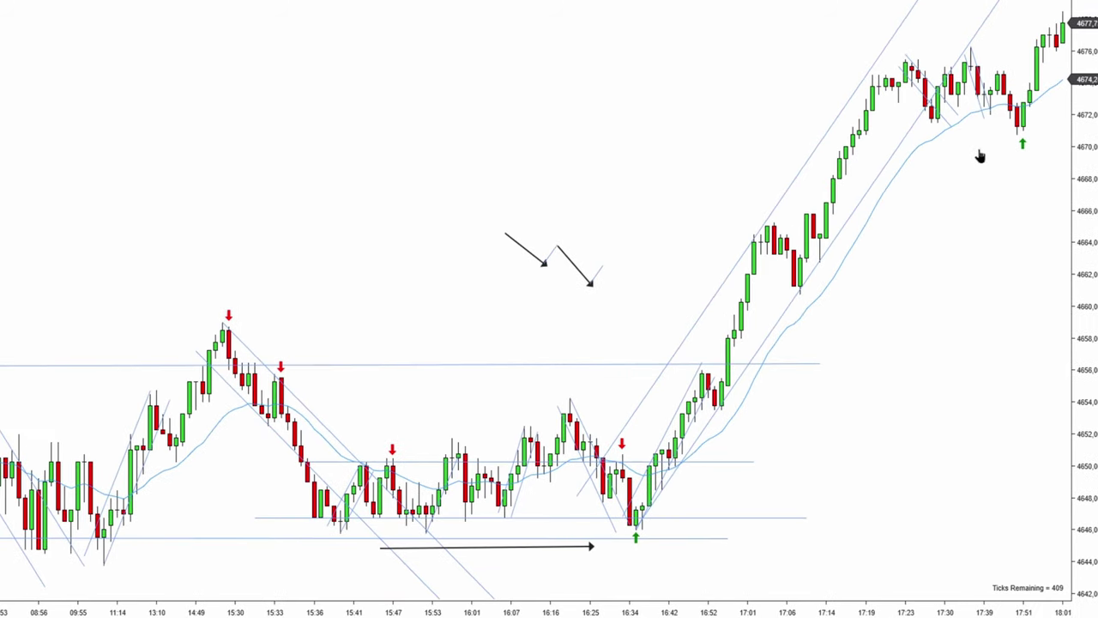
pyautogui.moveTo(895, 57)
pyautogui.mouseDown()
pyautogui.moveTo(1065, 60)
pyautogui.moveTo(1001, 118)
pyautogui.mouseUp()
pyautogui.click(994, 163)
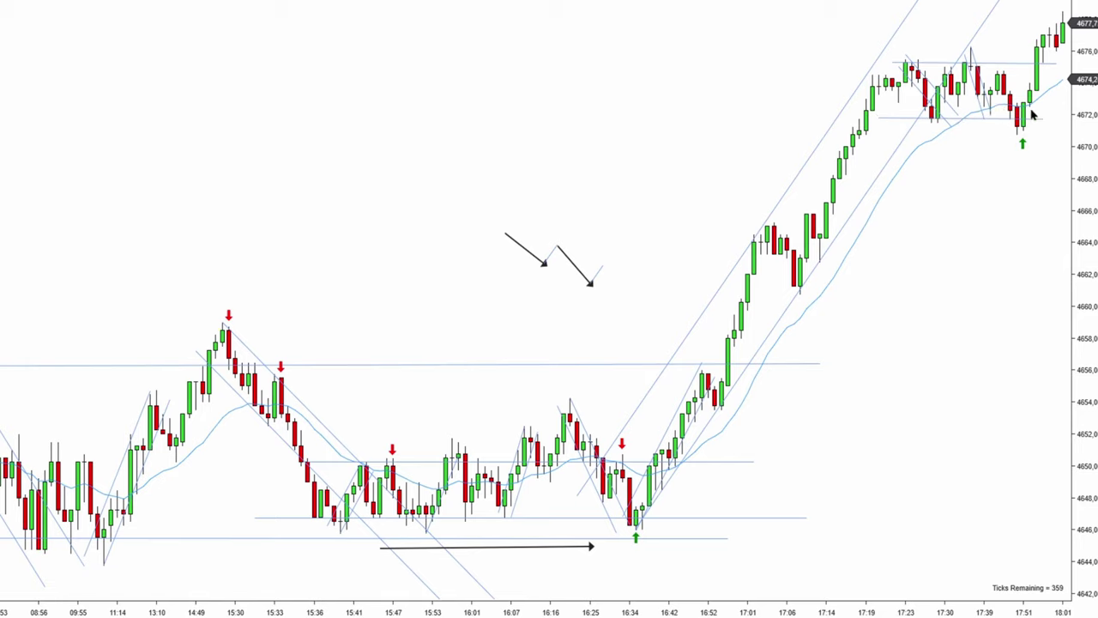
# - Draw arrows along the last two up-legs to about 4676.5 and 4678.5, and a horizontal line across the double top near 4678.3
pyautogui.moveTo(1052, 159); pyautogui.dragTo(1017, 165)
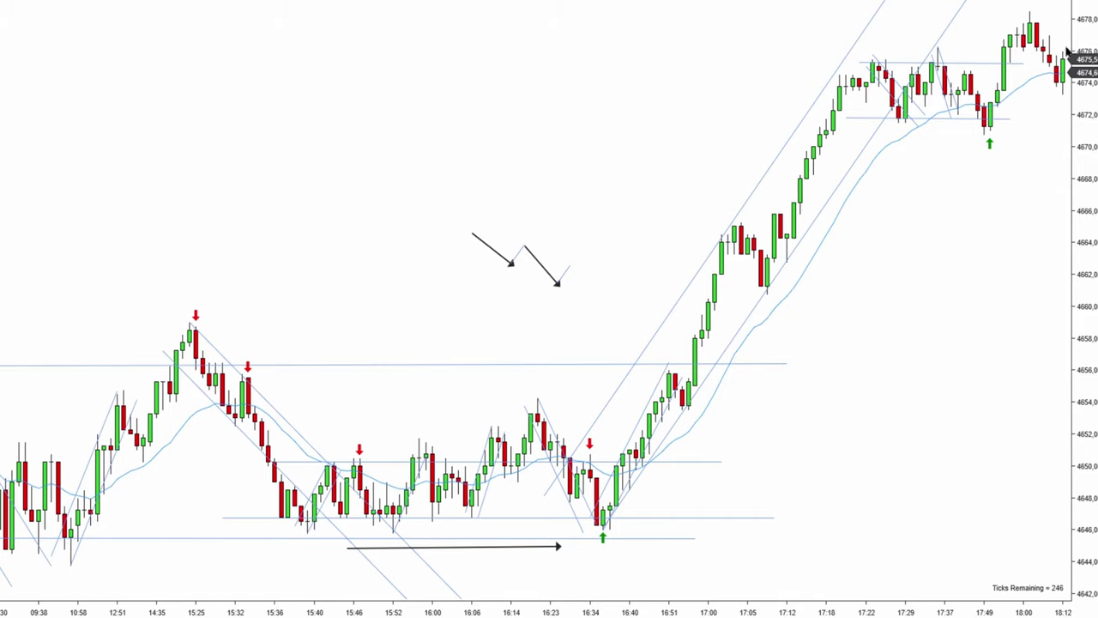
pyautogui.moveTo(1056, 112); pyautogui.dragTo(1023, 118)
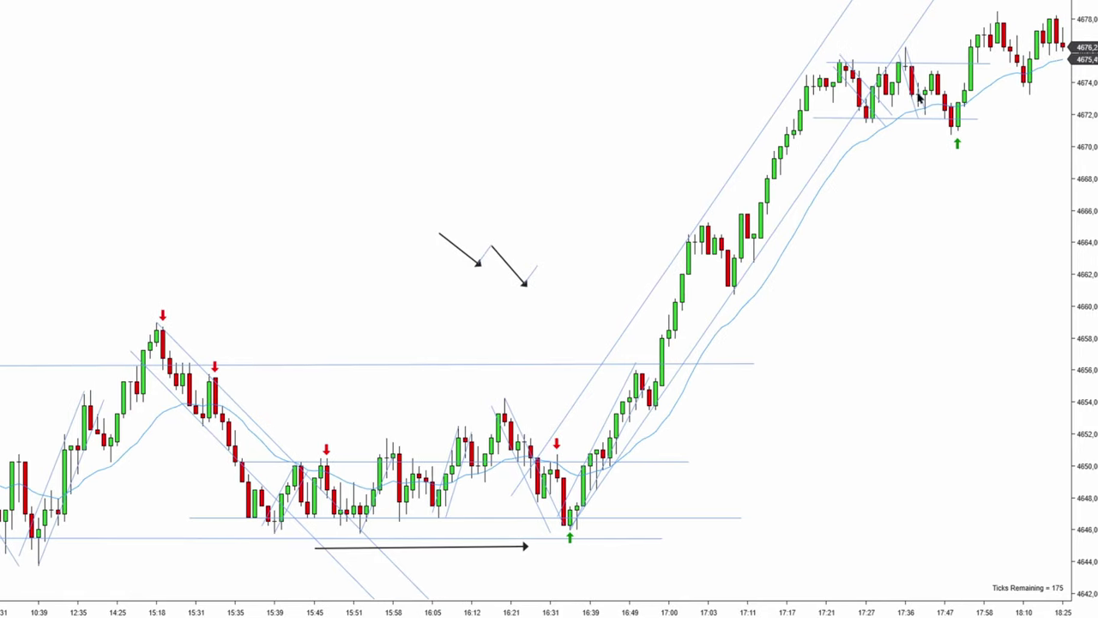
pyautogui.moveTo(865, 119); pyautogui.dragTo(906, 42)
pyautogui.moveTo(956, 127); pyautogui.dragTo(1000, 12)
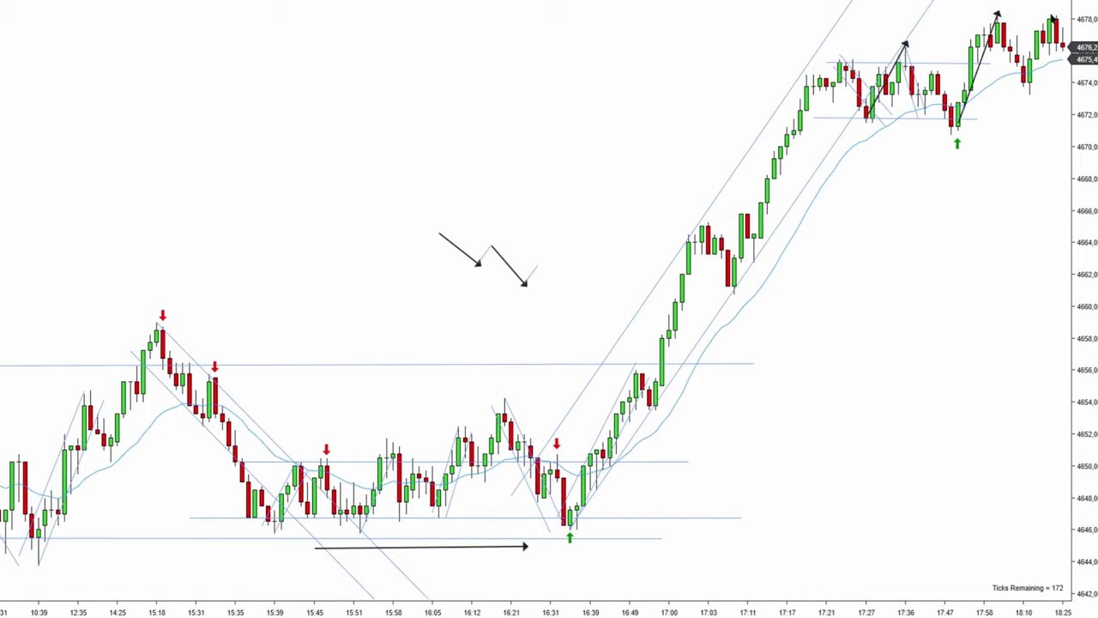
pyautogui.moveTo(998, 14); pyautogui.dragTo(1064, 14)
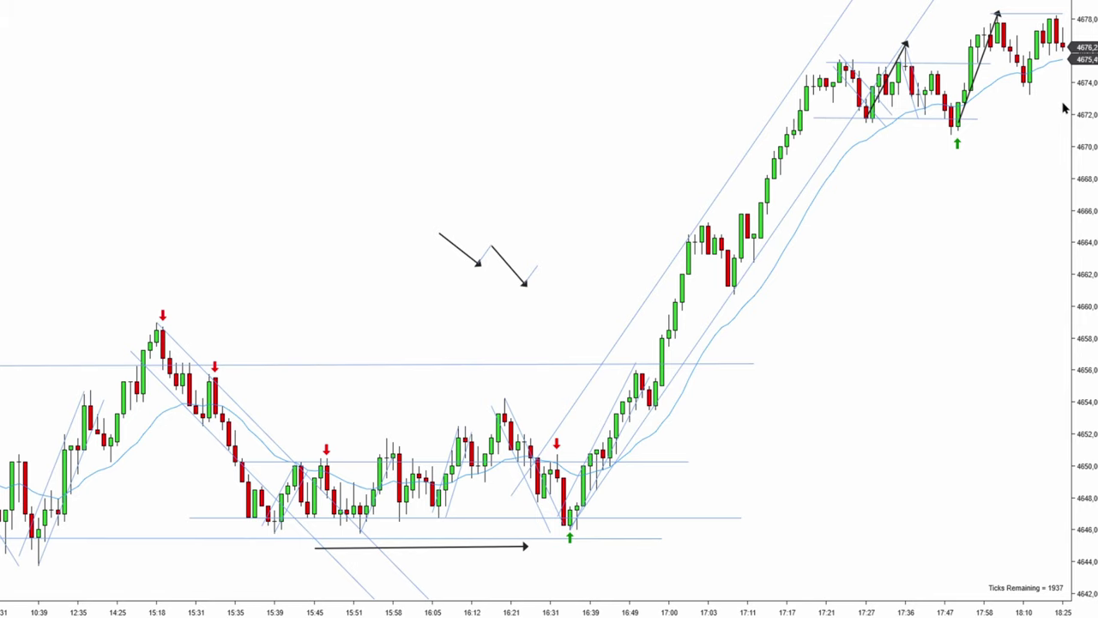
pyautogui.moveTo(1061, 107); pyautogui.dragTo(1027, 94)
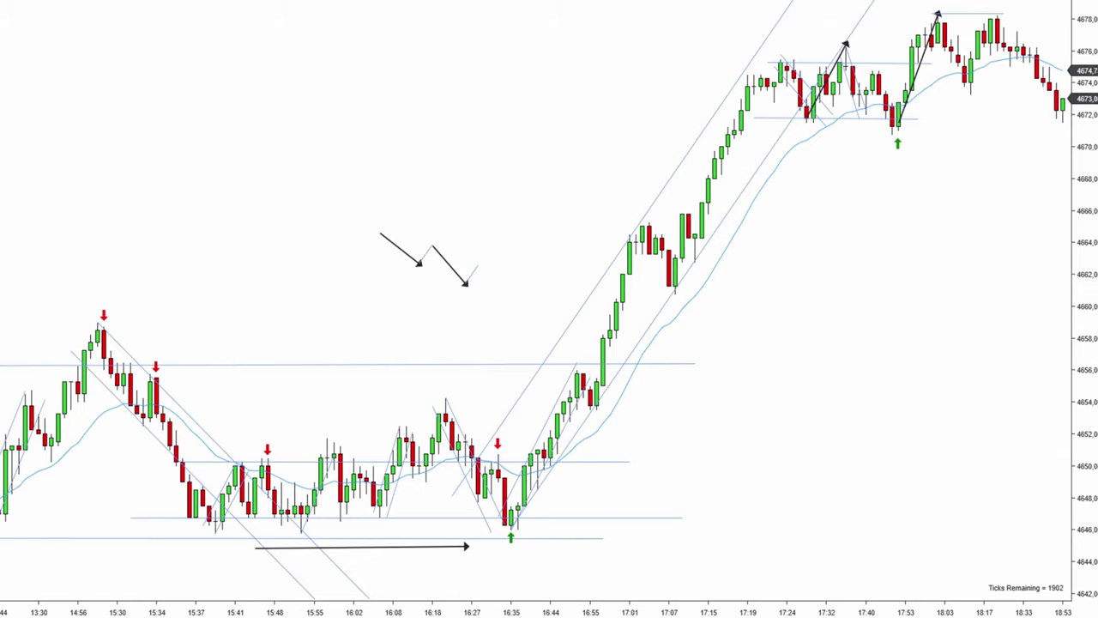
# - Draw a falling channel from the second top near 4678 to about 4672, and place a red down-arrow marker above the 18:55 pullback high
pyautogui.scroll(-1, 1019, 69)
pyautogui.click(1000, 15)
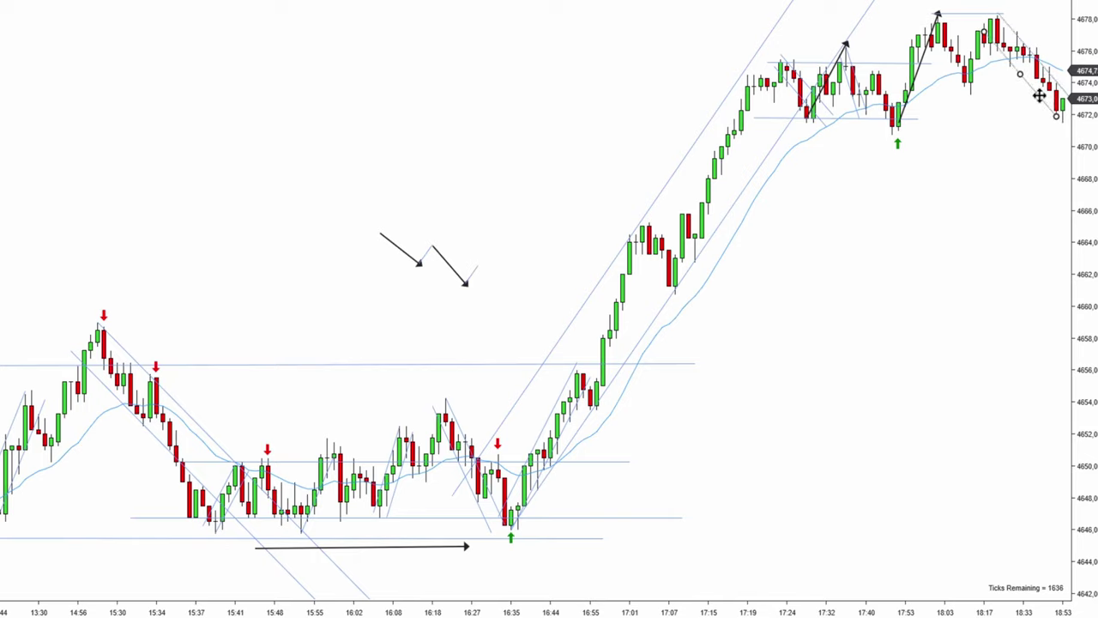
pyautogui.click(1063, 115)
pyautogui.click(1035, 123)
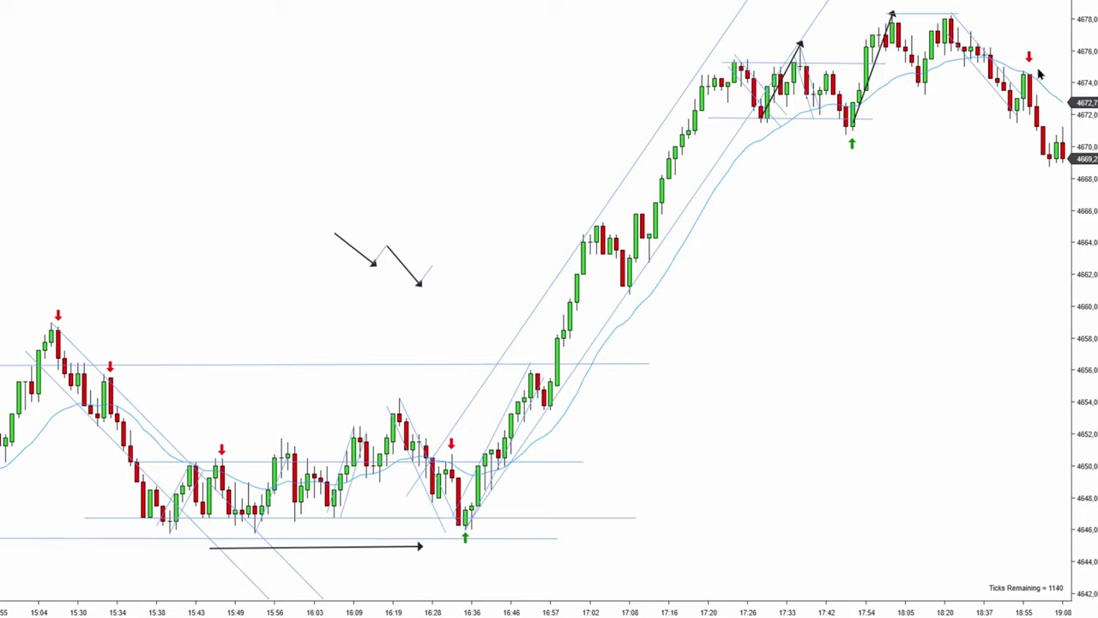
# - Draw a small rising channel around the pullback from the low near 4669 up to about 4674.5
pyautogui.moveTo(939, 152); pyautogui.dragTo(1021, 148)
pyautogui.press('Delete')
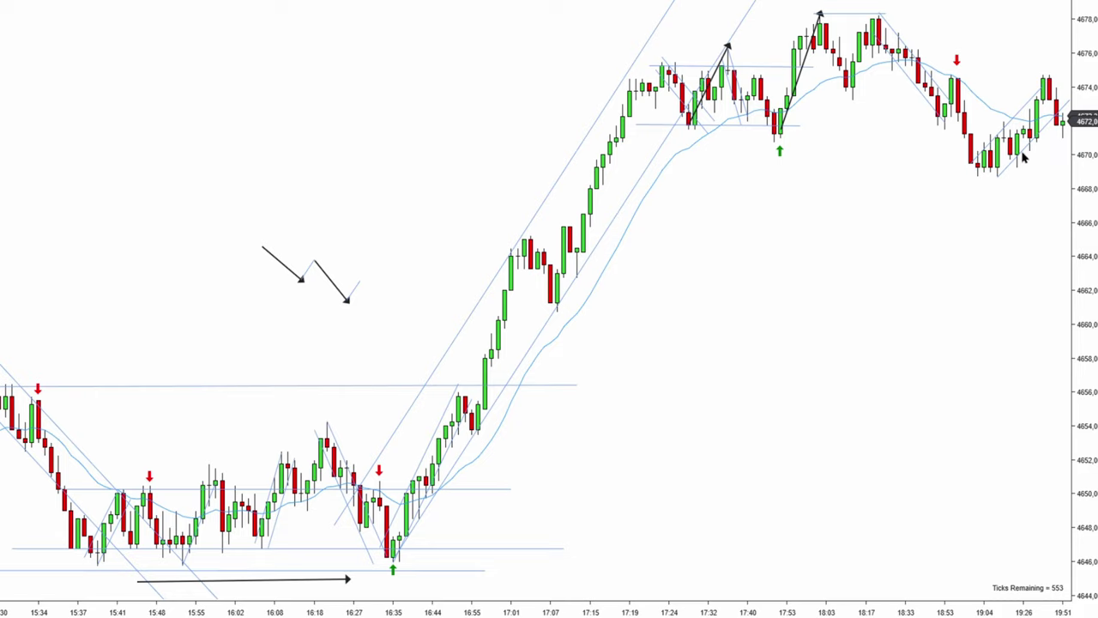
pyautogui.moveTo(1055, 160); pyautogui.dragTo(1036, 152)
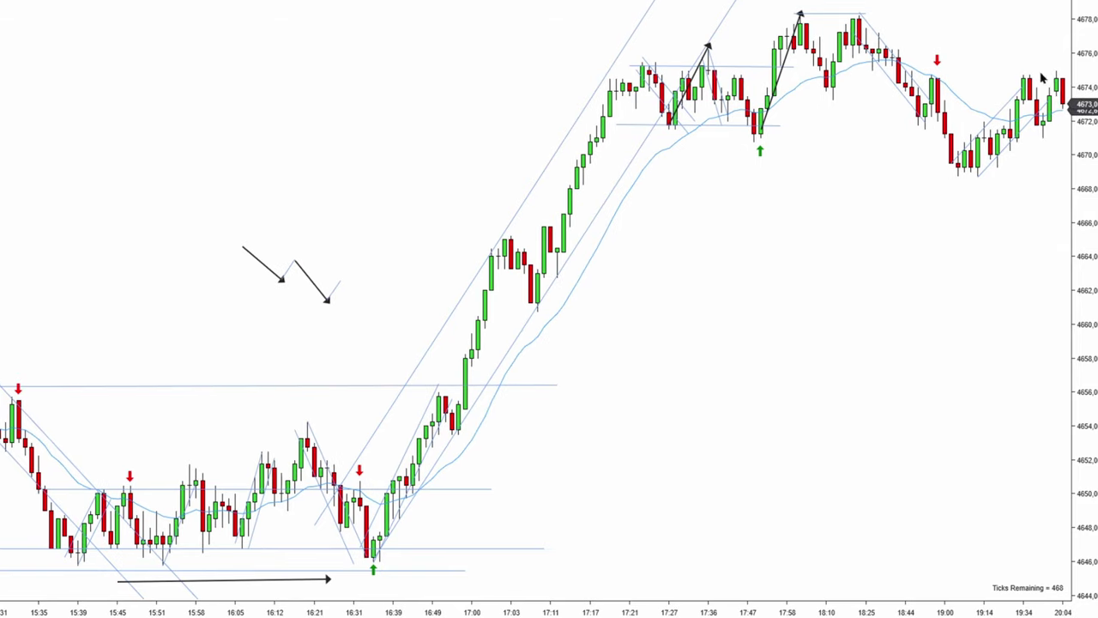
pyautogui.moveTo(1057, 152); pyautogui.dragTo(1022, 169)
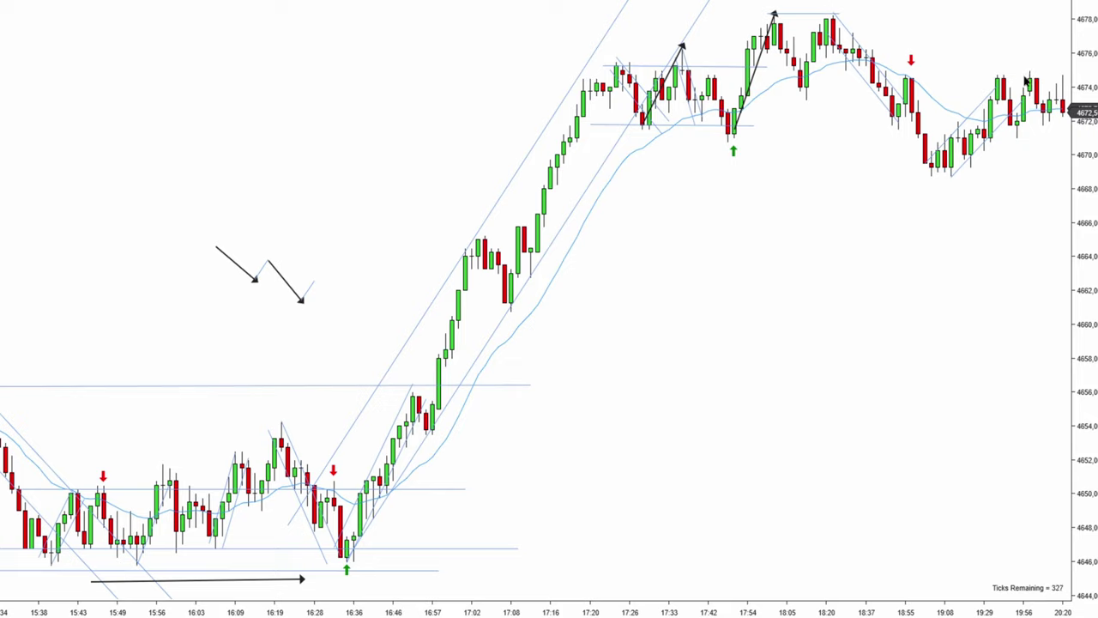
# - Draw a horizontal line across the recent highs at about 4674.8, and place a red down-arrow marker above the 20:20 candle
pyautogui.moveTo(990, 74); pyautogui.dragTo(1068, 77)
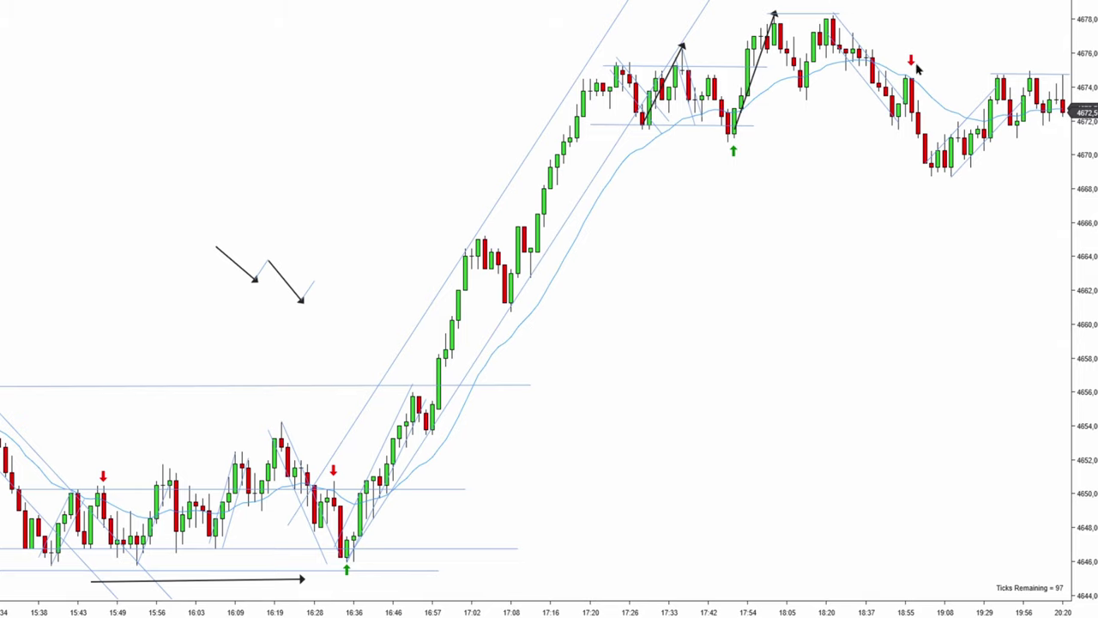
pyautogui.click(1062, 67)
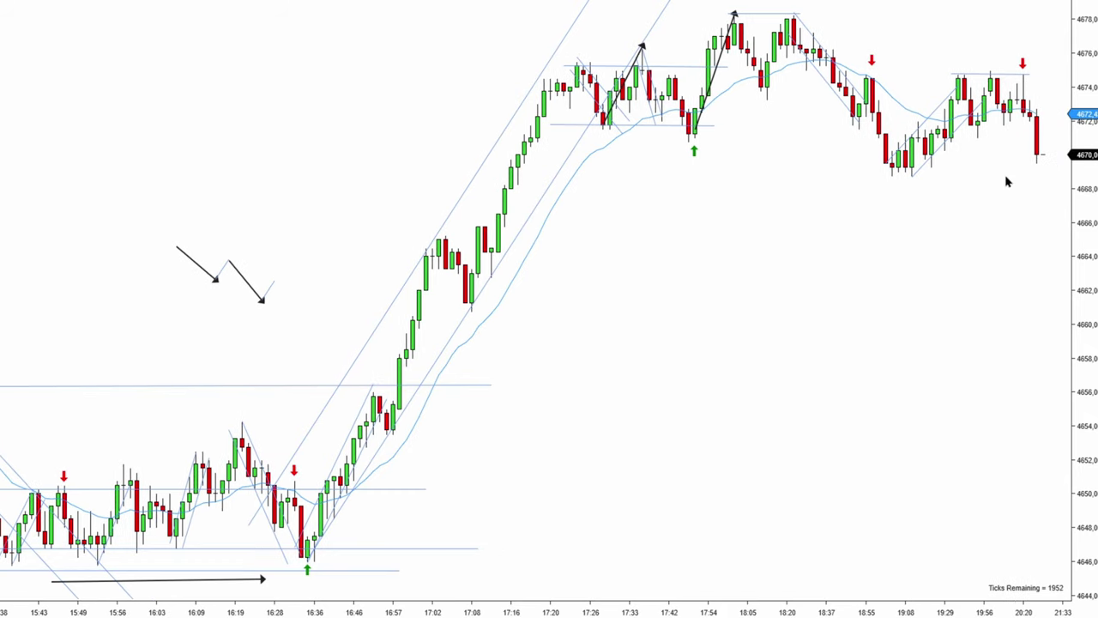
# - Review the annotated session from the overnight candles through the 4646 low and the rally to the 4678 double top
pyautogui.scroll(-8, 1008, 181)
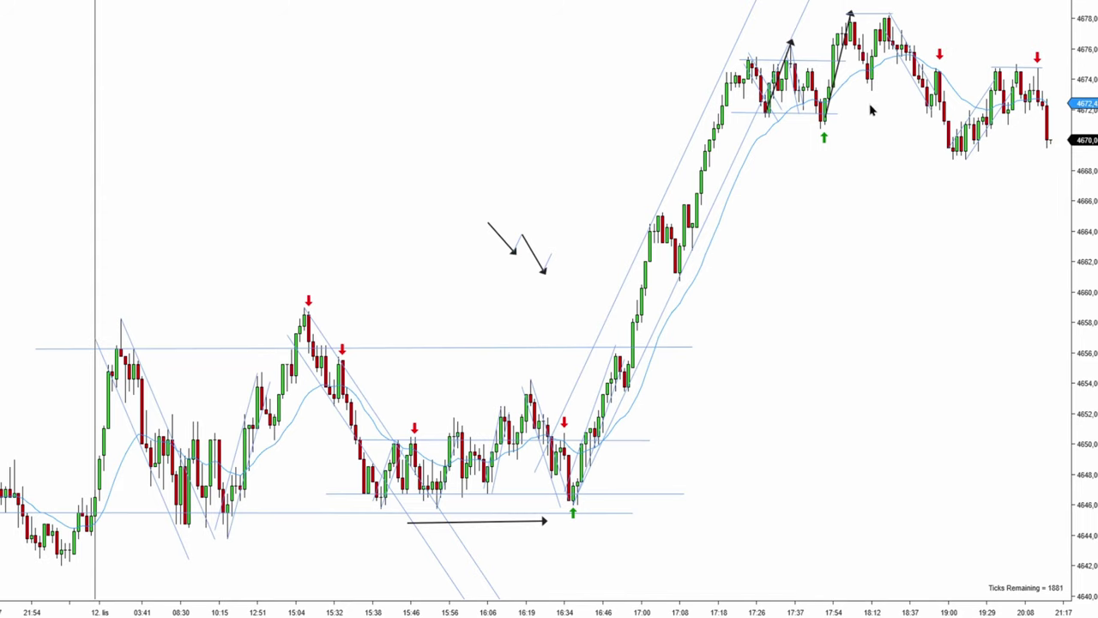
pyautogui.scroll(3, 544, 140)
pyautogui.scroll(-5, 519, 146)
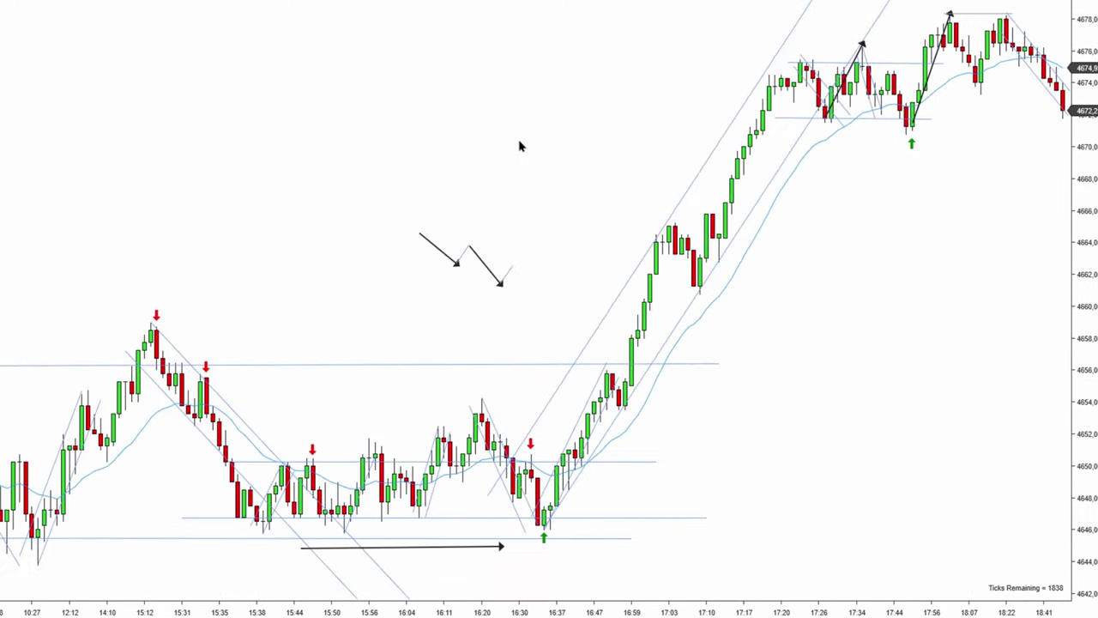
pyautogui.scroll(3, 519, 146)
pyautogui.scroll(-5, 519, 146)
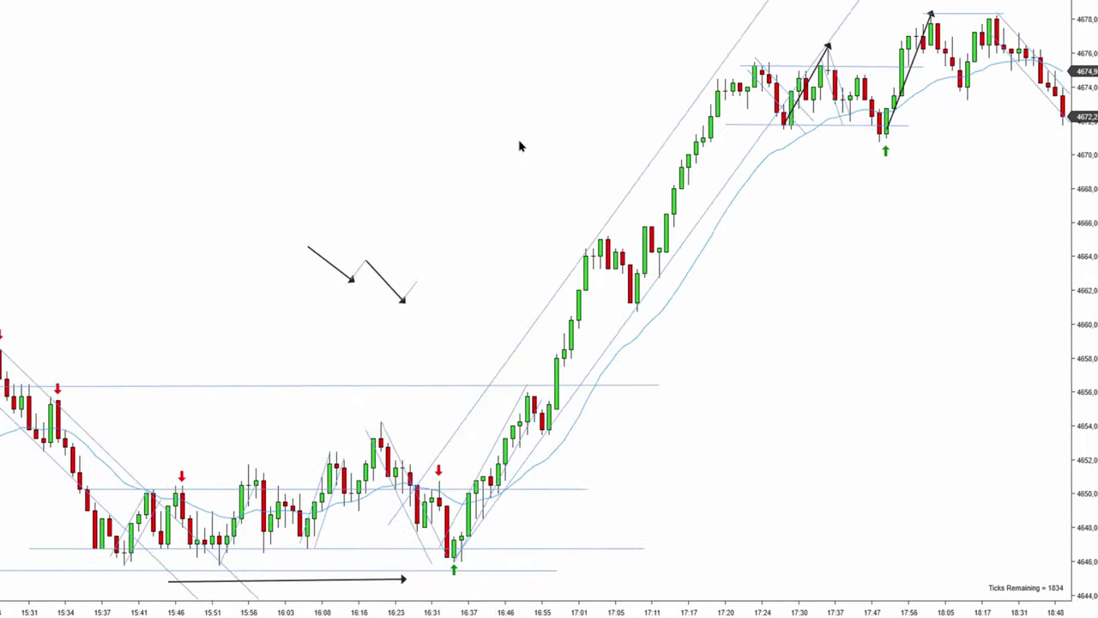
pyautogui.scroll(10, 506, 146)
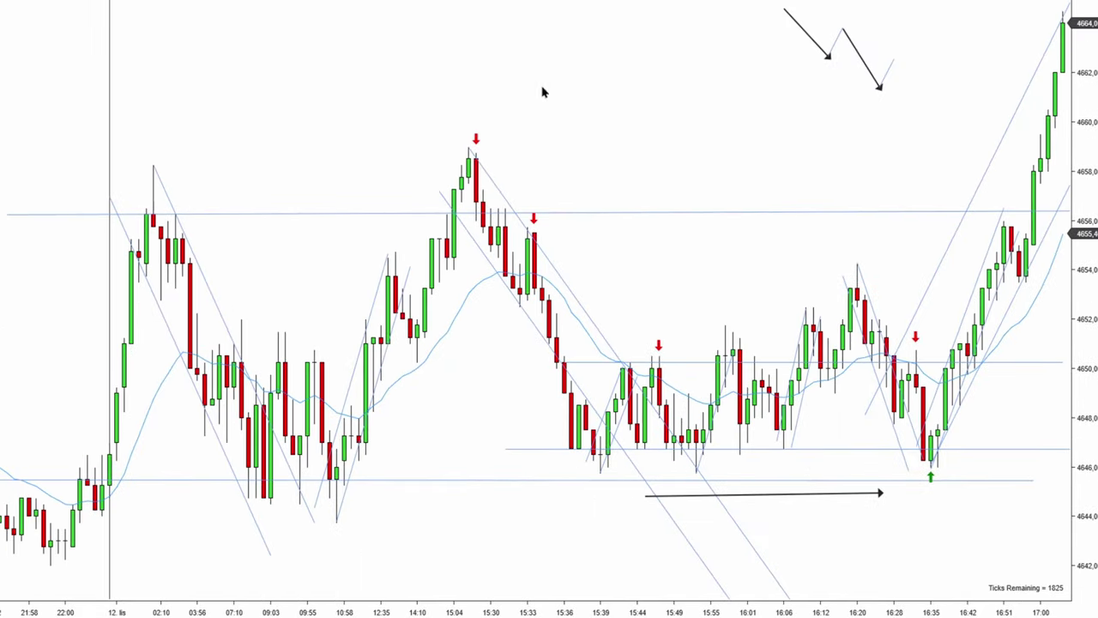
pyautogui.scroll(-3, 871, 468)
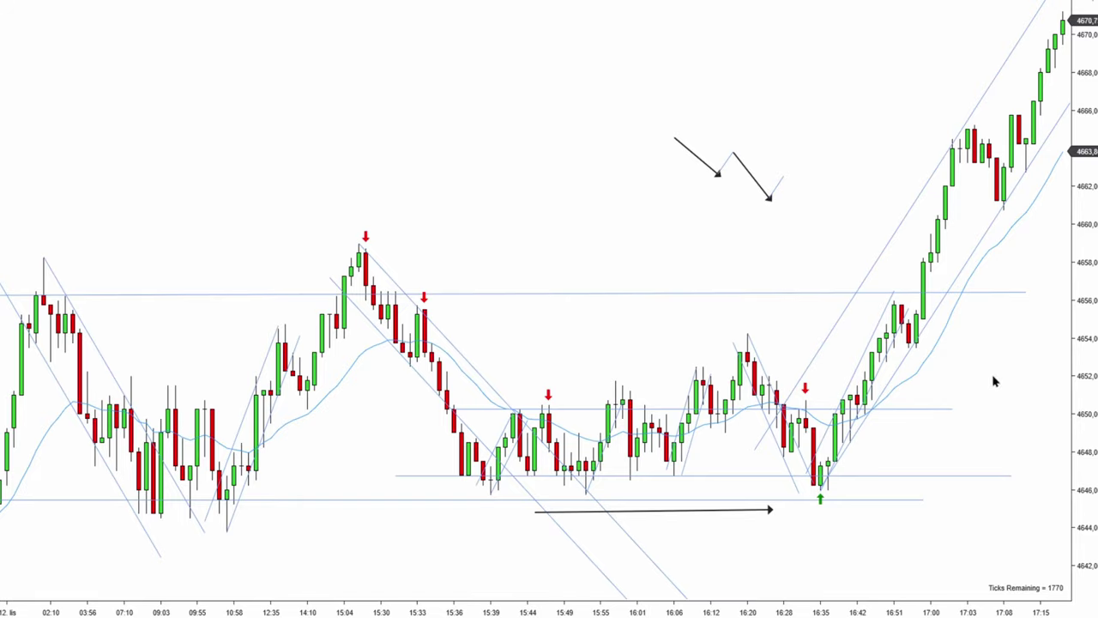
pyautogui.scroll(-6, 996, 380)
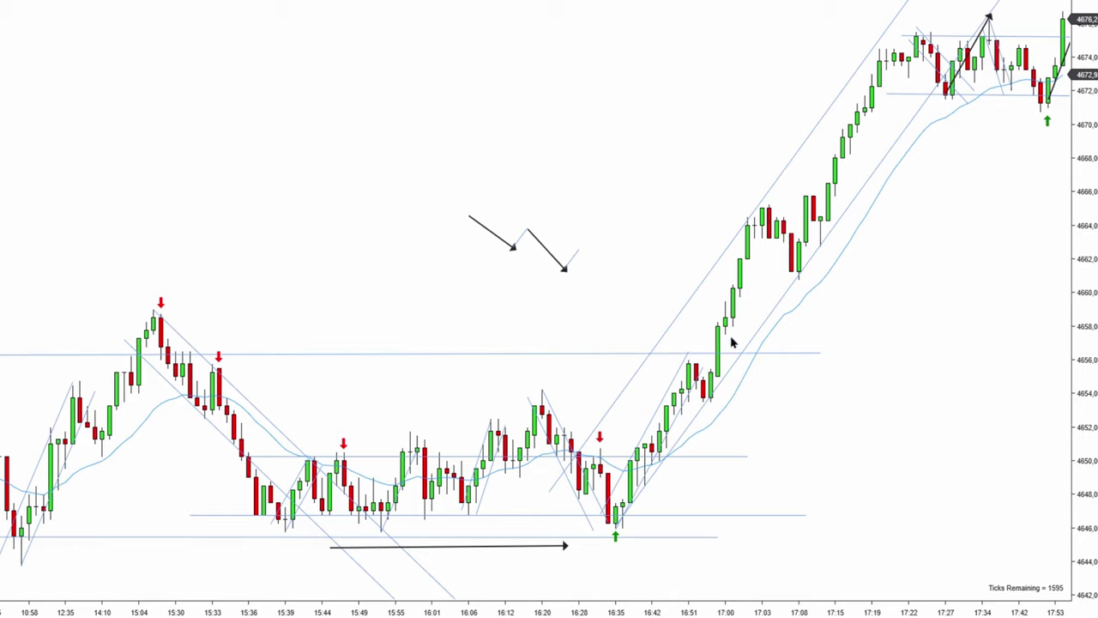
pyautogui.moveTo(976, 182); pyautogui.dragTo(693, 248)
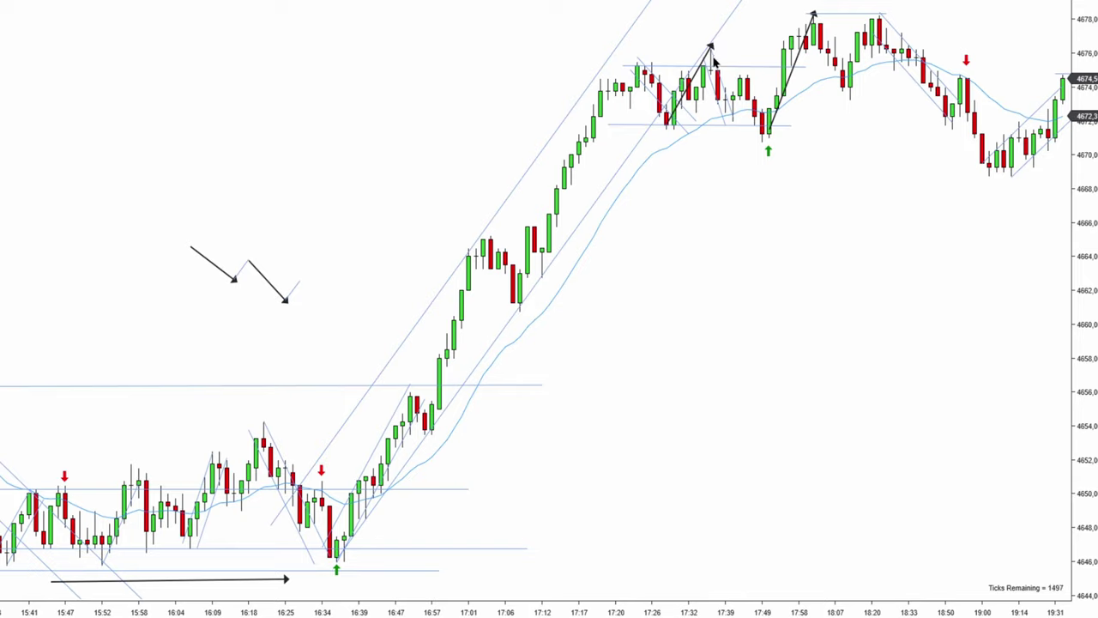
pyautogui.moveTo(711, 46); pyautogui.dragTo(858, 374)
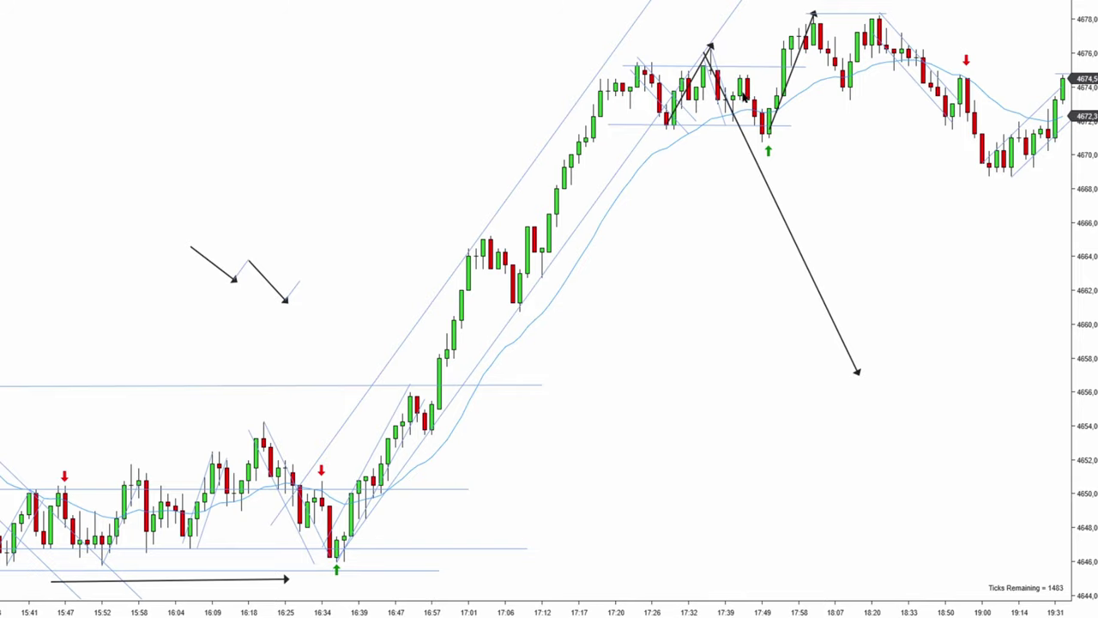
pyautogui.click(780, 212)
pyautogui.press('Delete')
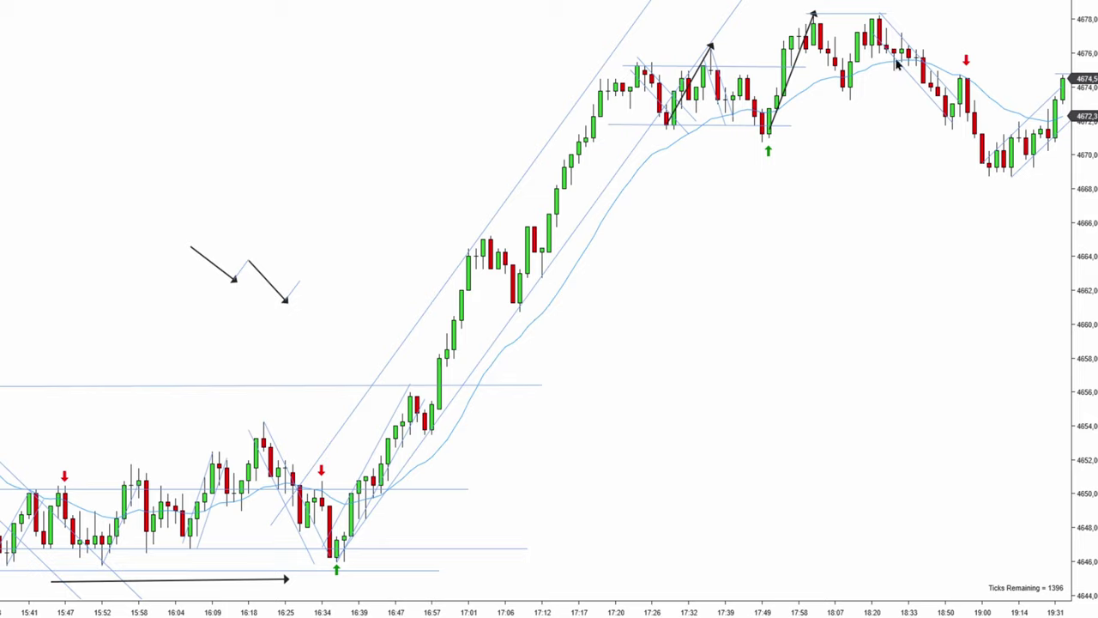
pyautogui.hscroll(3, 735, 270)
pyautogui.hscroll(-6, 645, 277)
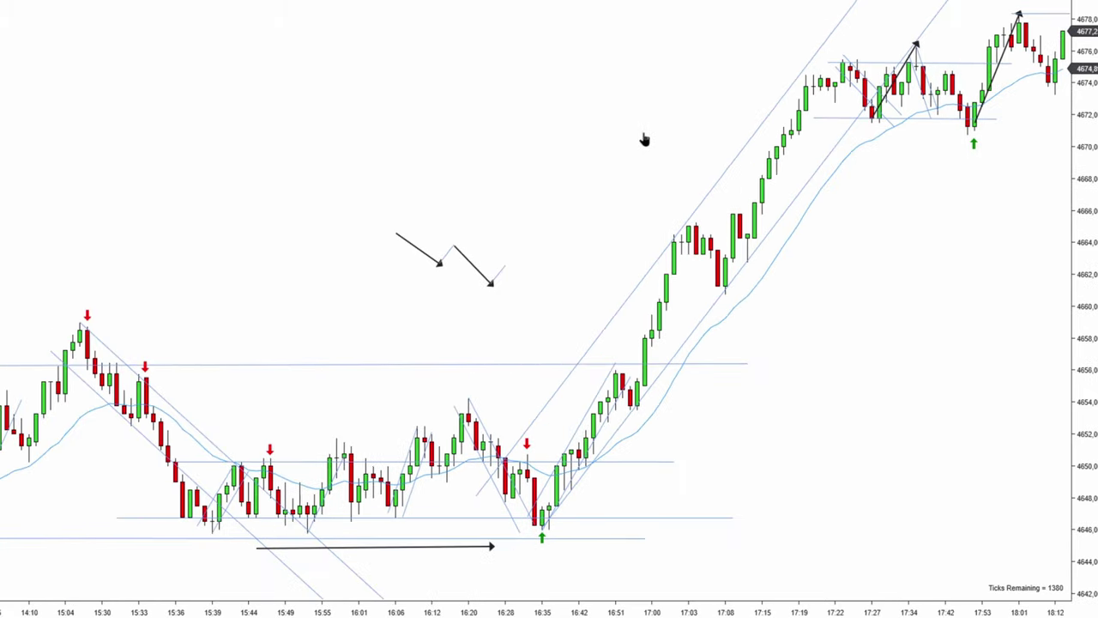
pyautogui.hscroll(-6, 466, 246)
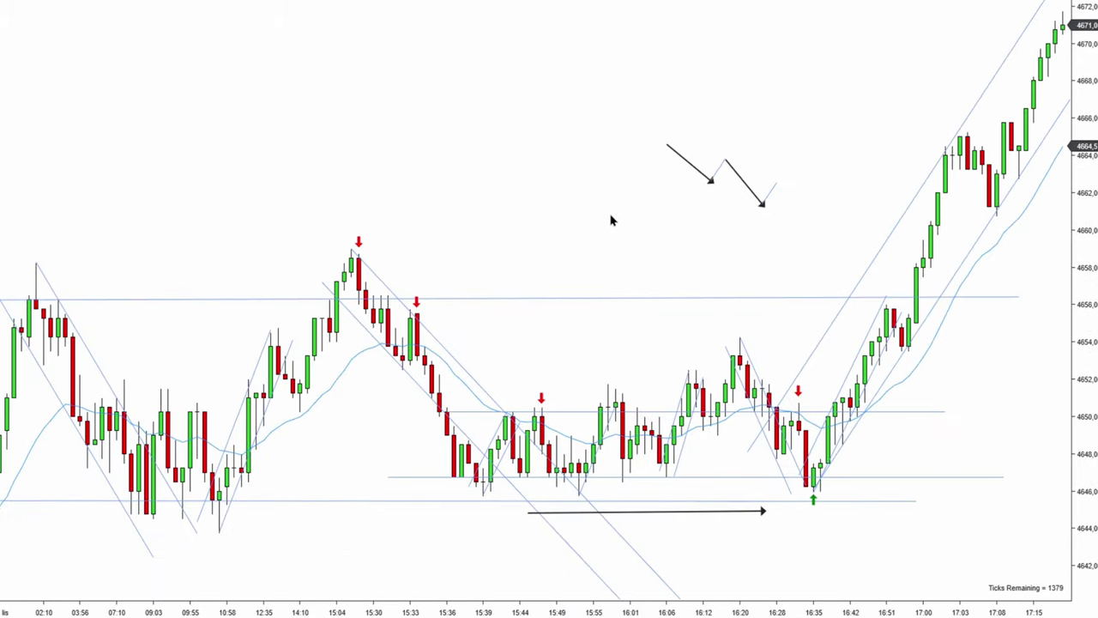